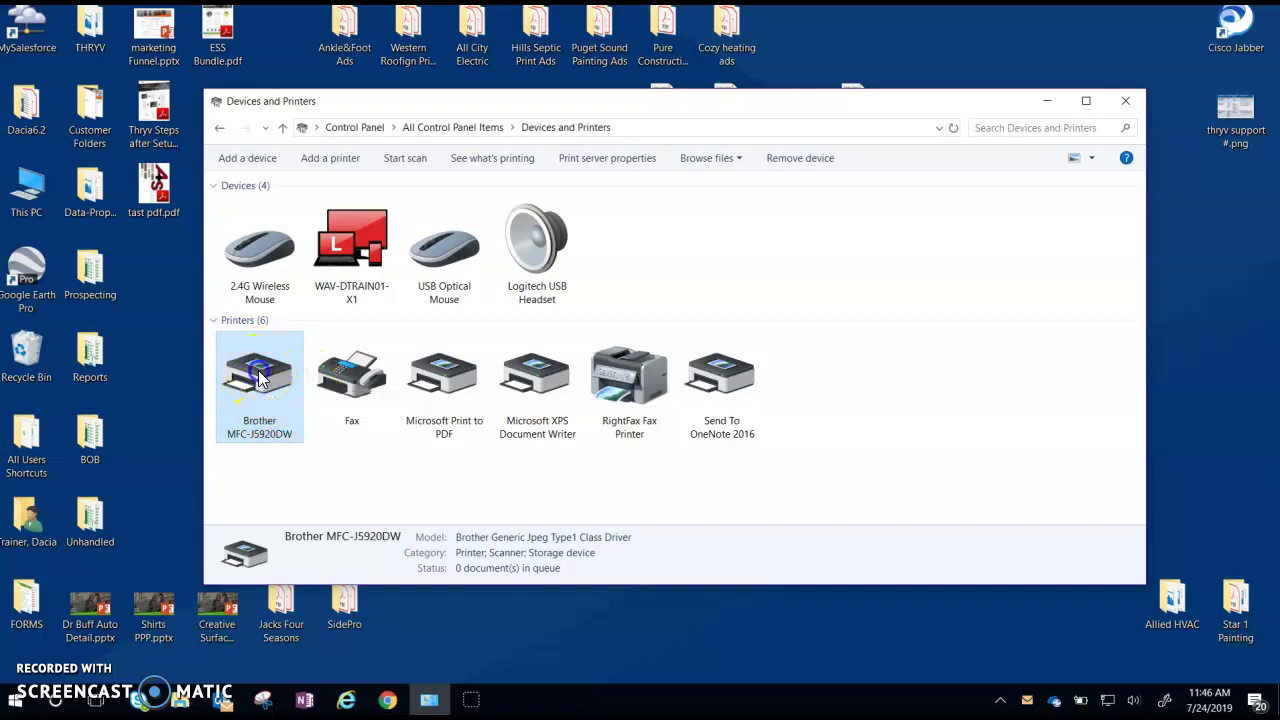
- Start a new scan on the Brother MFC-J5920DW and apply the Last used settings profile
left_click(400, 158)
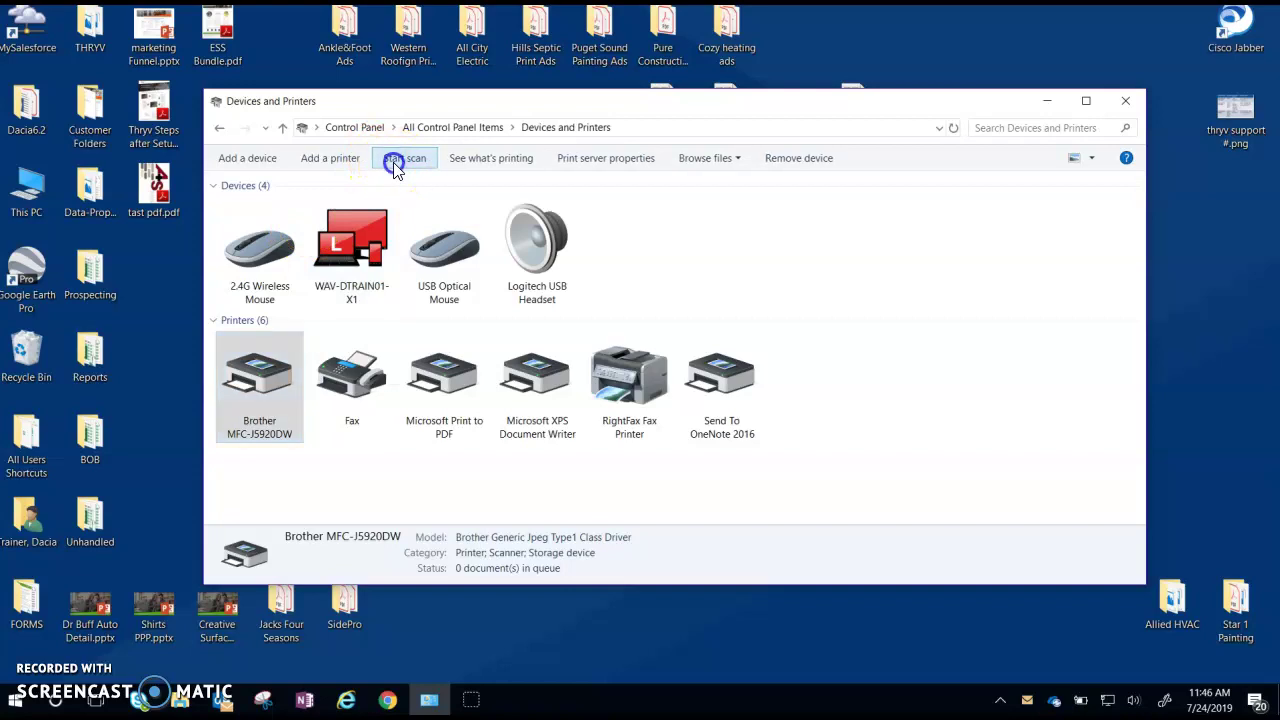
left_click(557, 198)
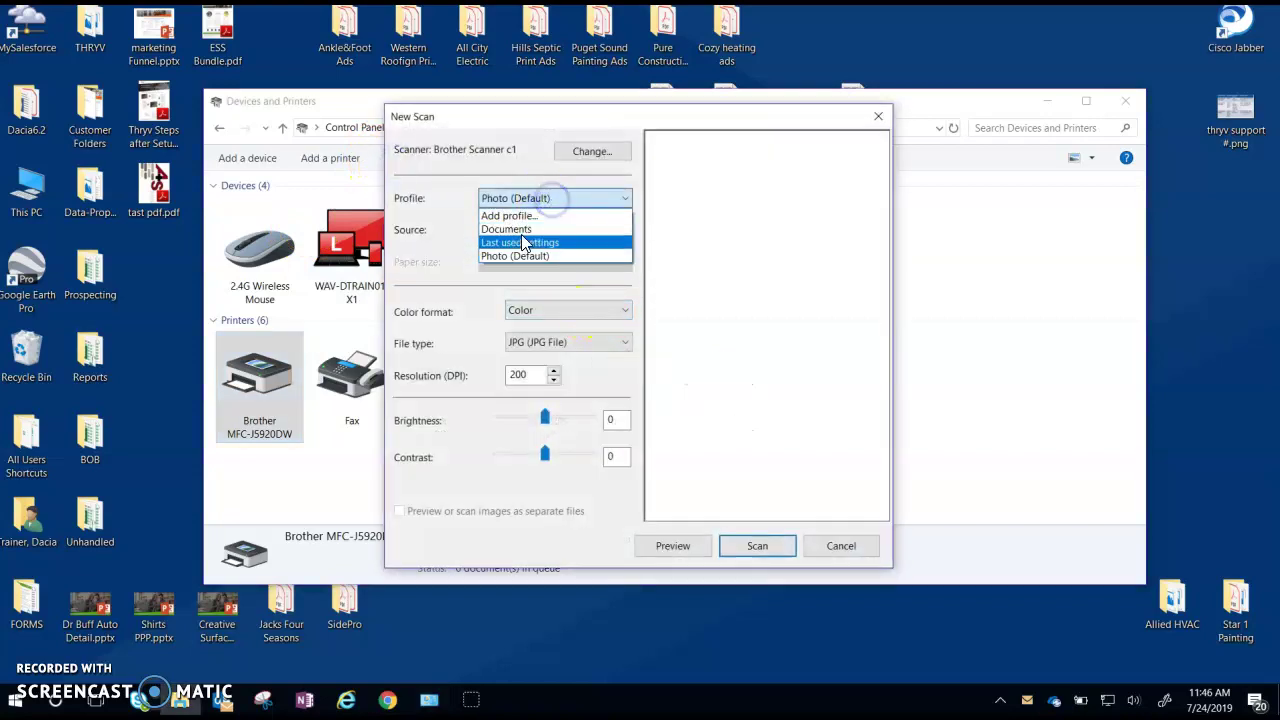
left_click(523, 232)
left_click(537, 199)
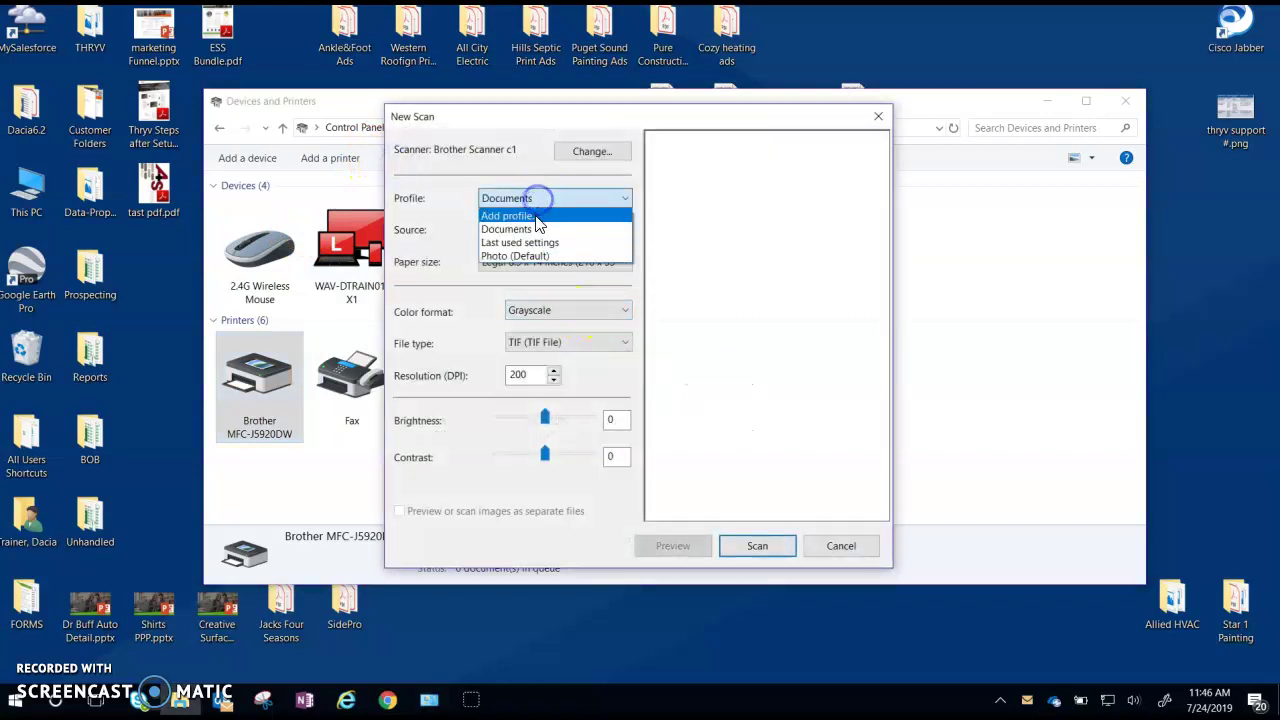
left_click(460, 218)
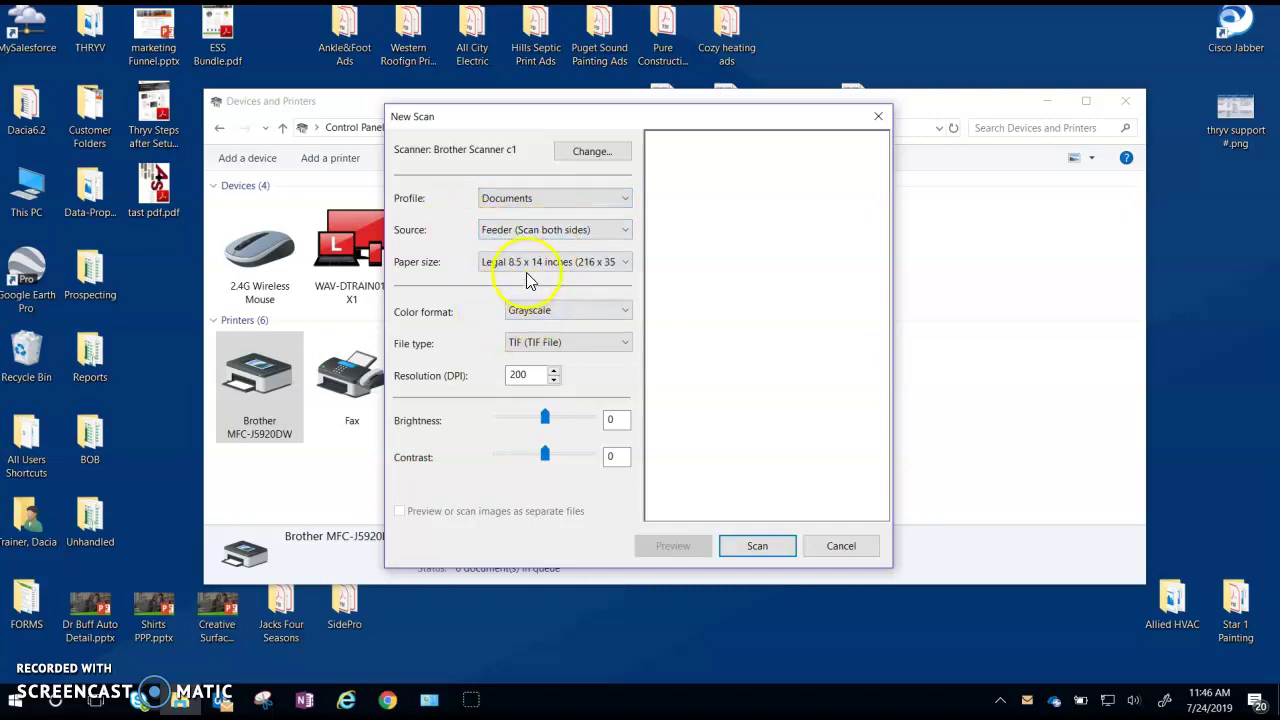
left_click(558, 200)
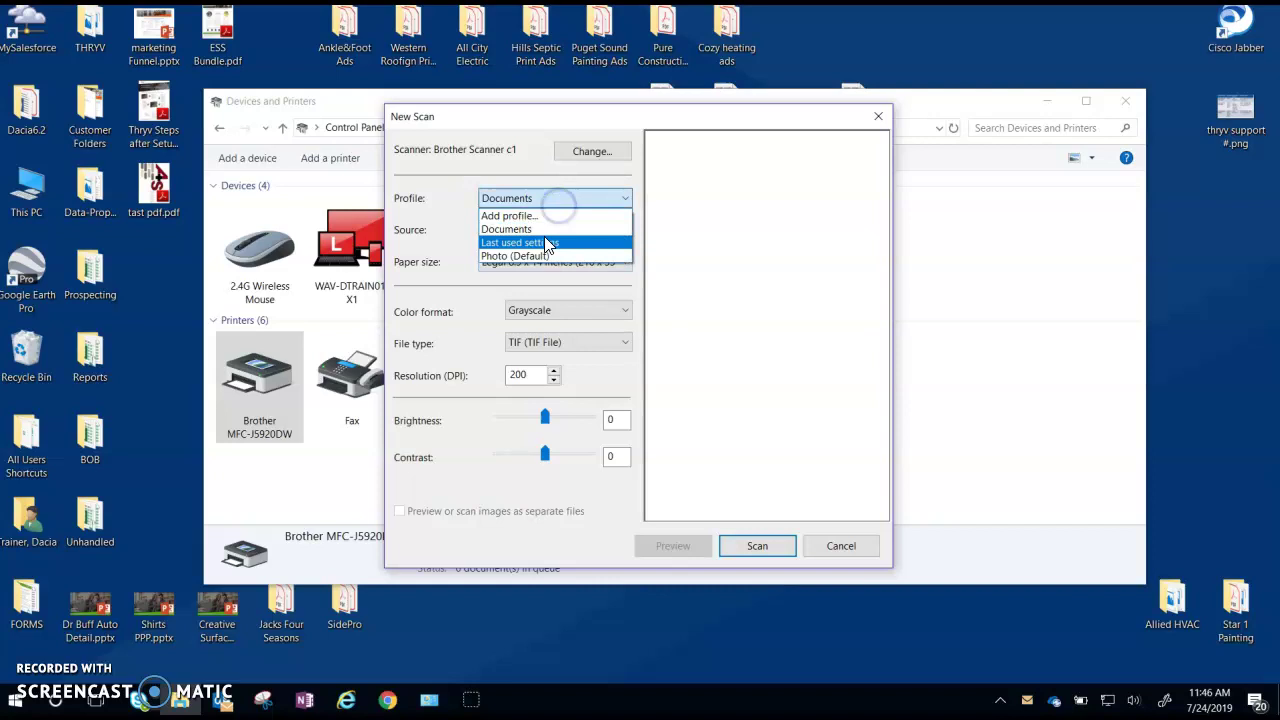
left_click(543, 239)
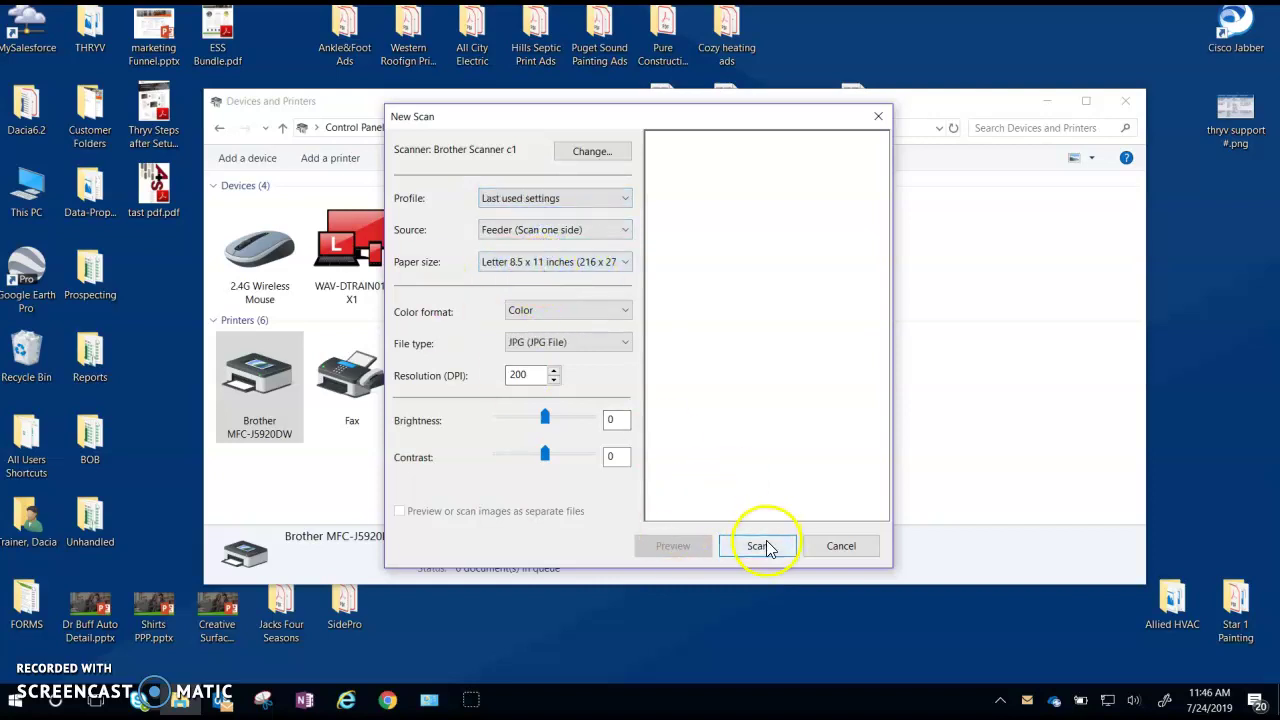
- Scan the pages from the feeder as JPG files and import the scanned pictures
left_click(522, 344)
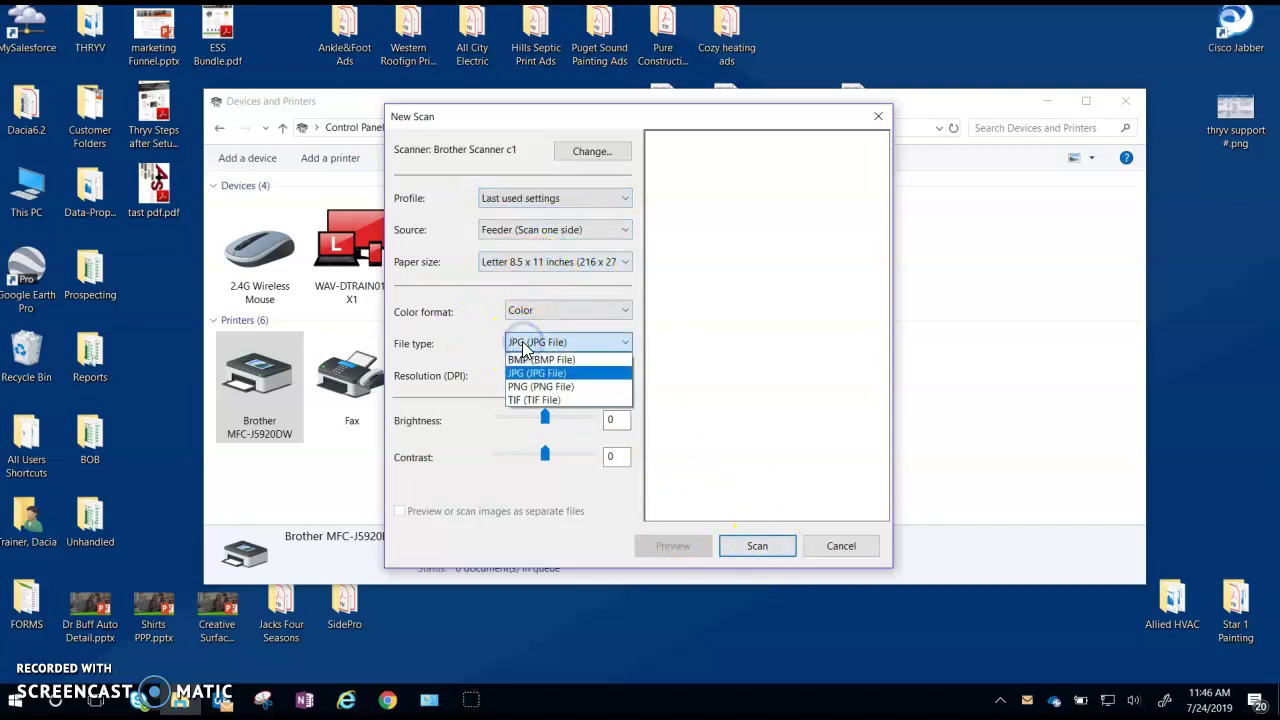
left_click(484, 355)
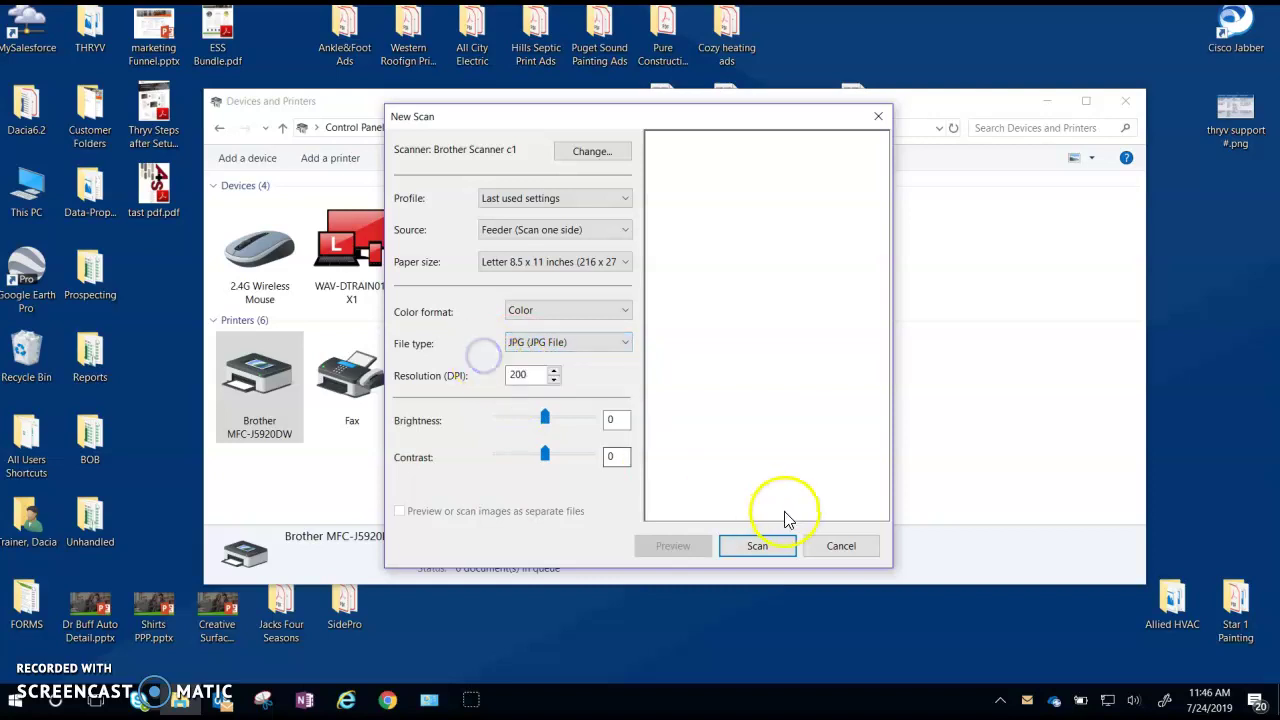
left_click(752, 545)
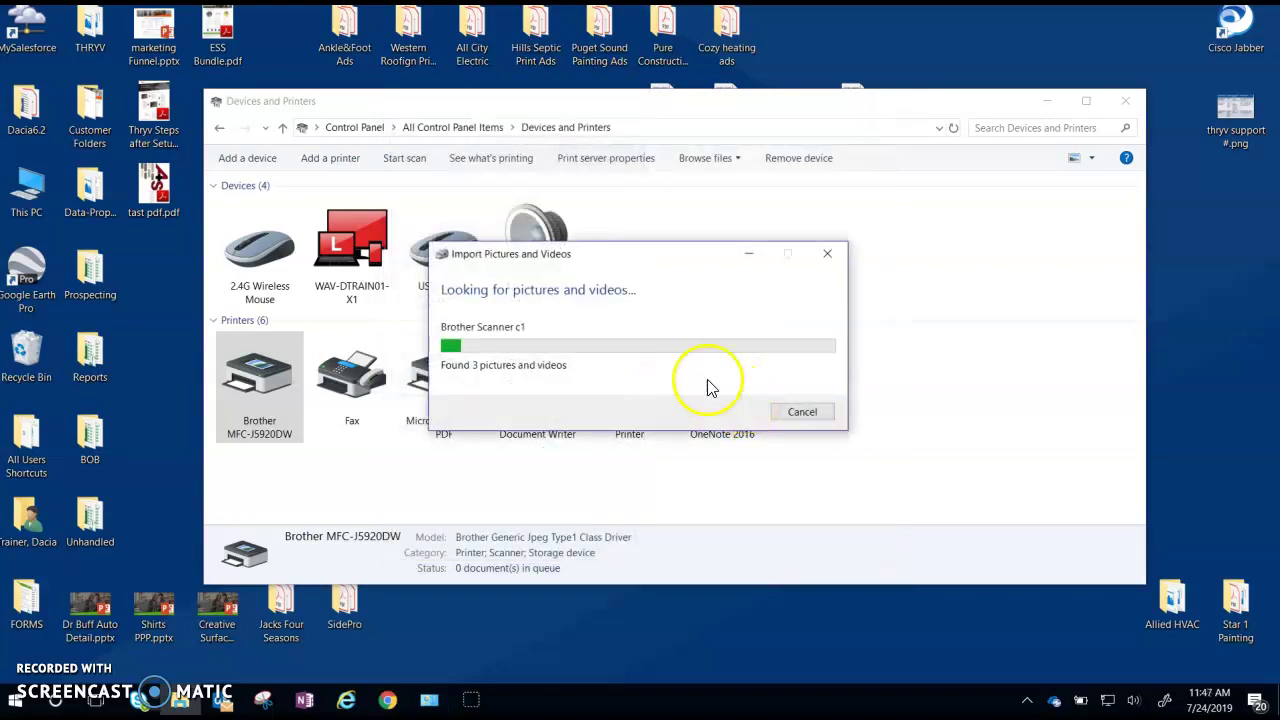
left_click(803, 420)
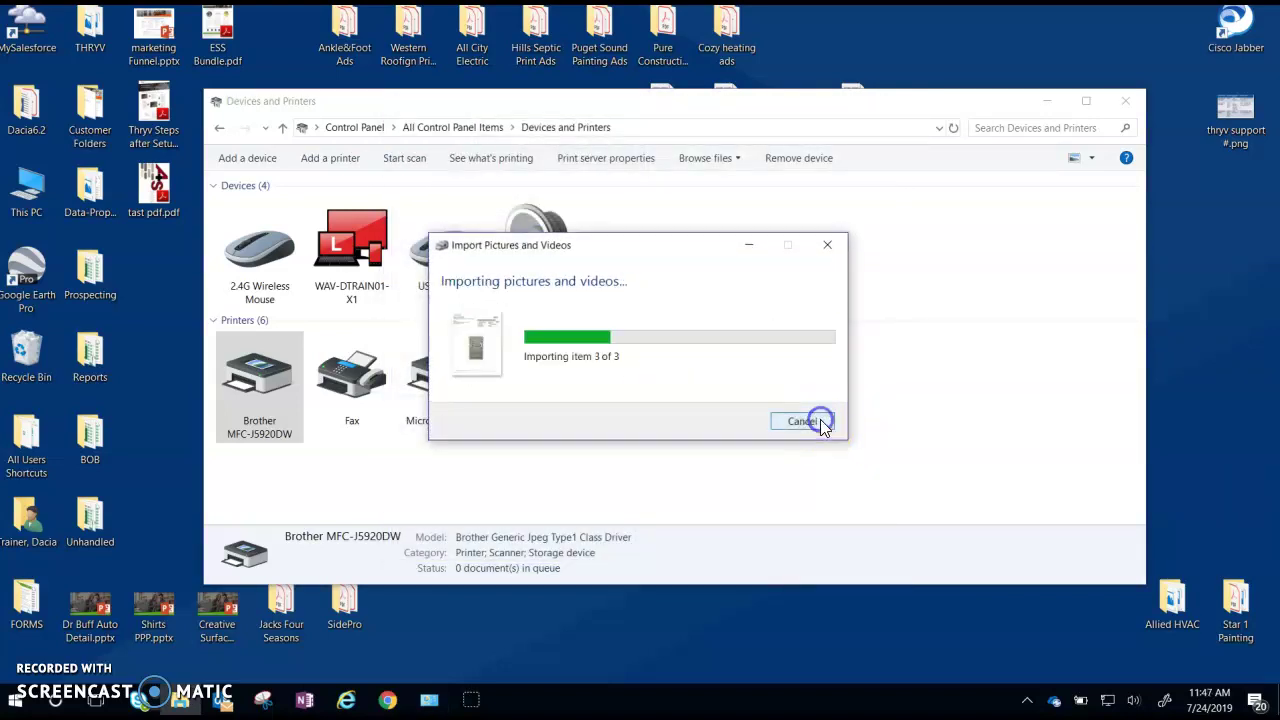
left_click(646, 291)
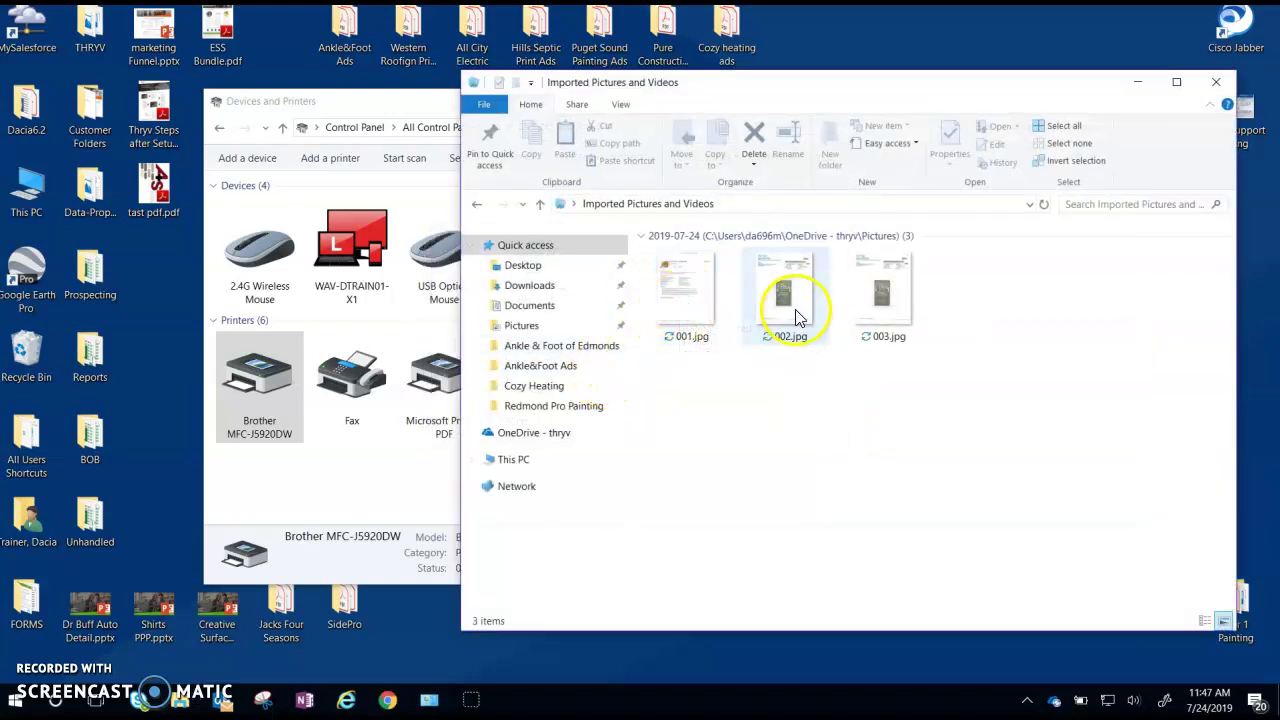
- Open the print dialog for 001.jpg, 002.jpg and 003.jpg together and preview all the pages
left_click(684, 302)
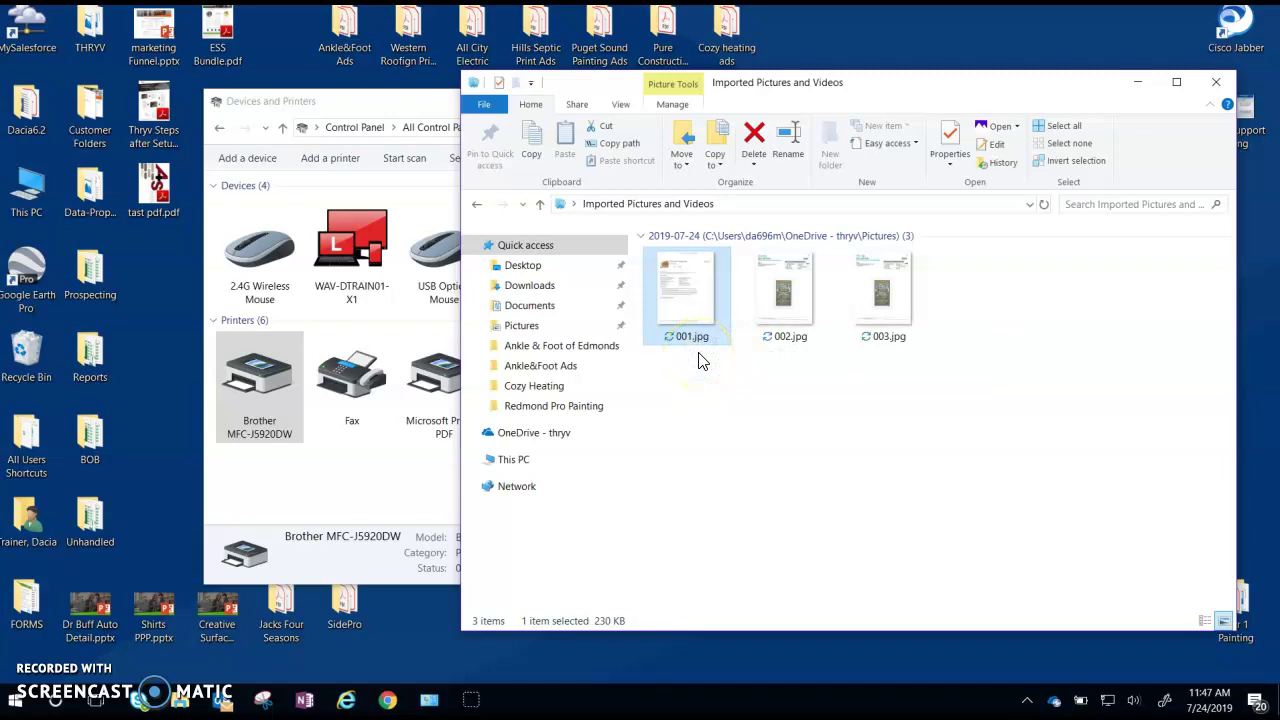
key("shift+Right")
key("shift+Right")
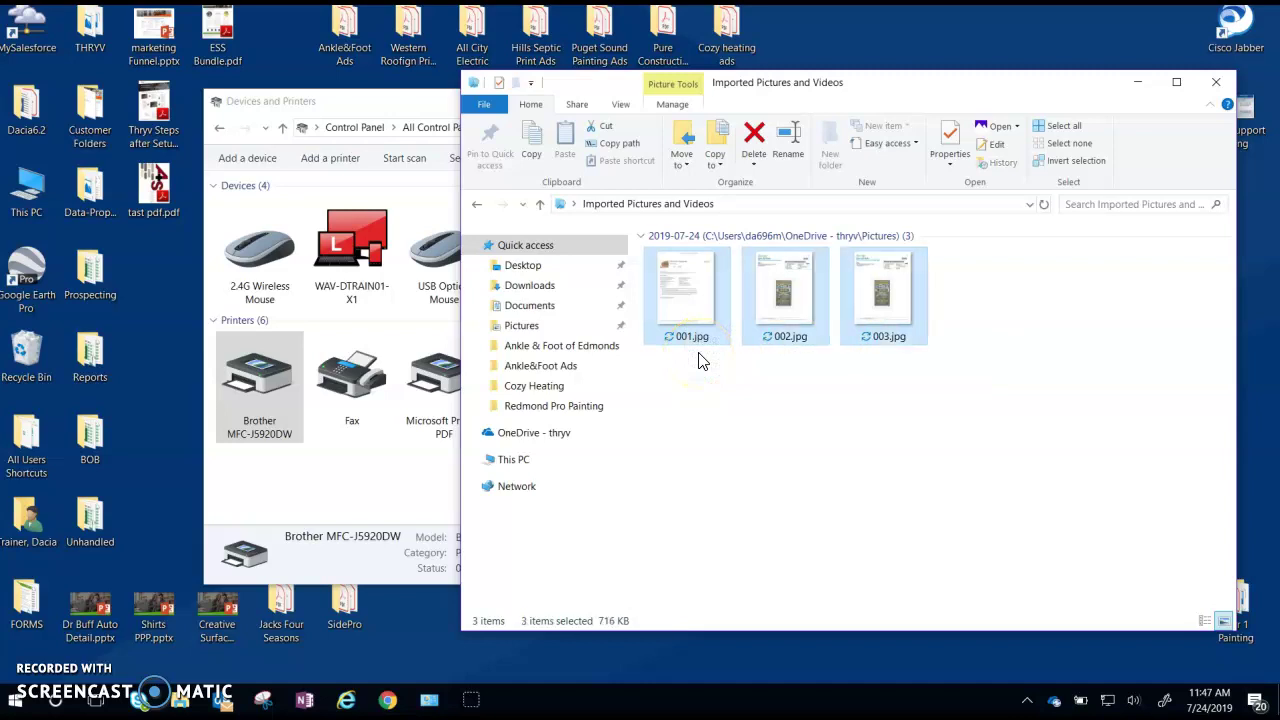
right_click(686, 299)
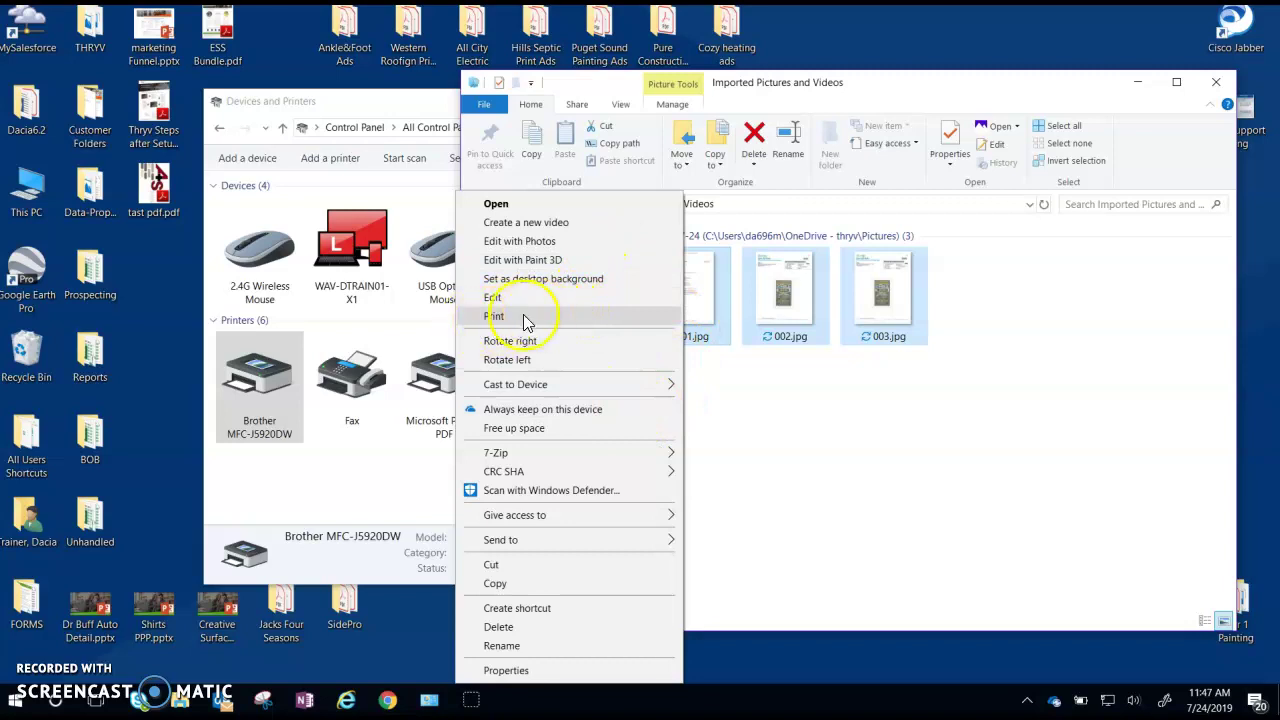
left_click(496, 317)
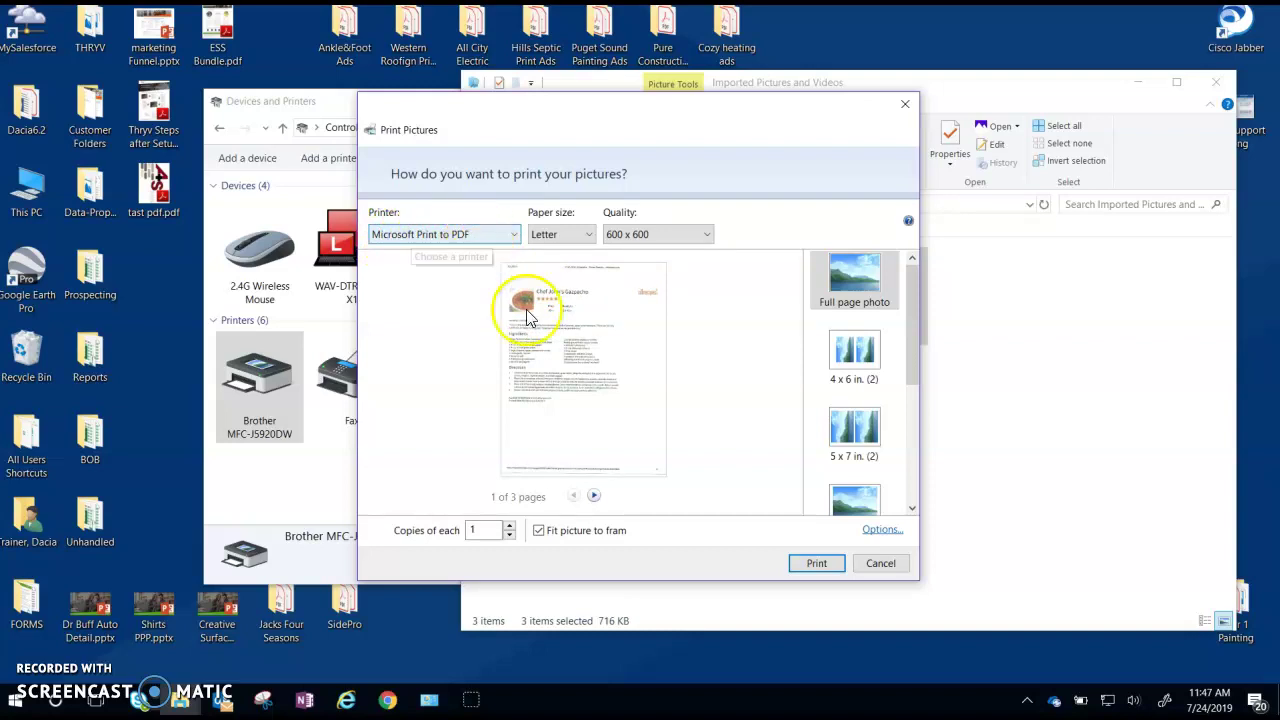
left_click(593, 496)
left_click(595, 498)
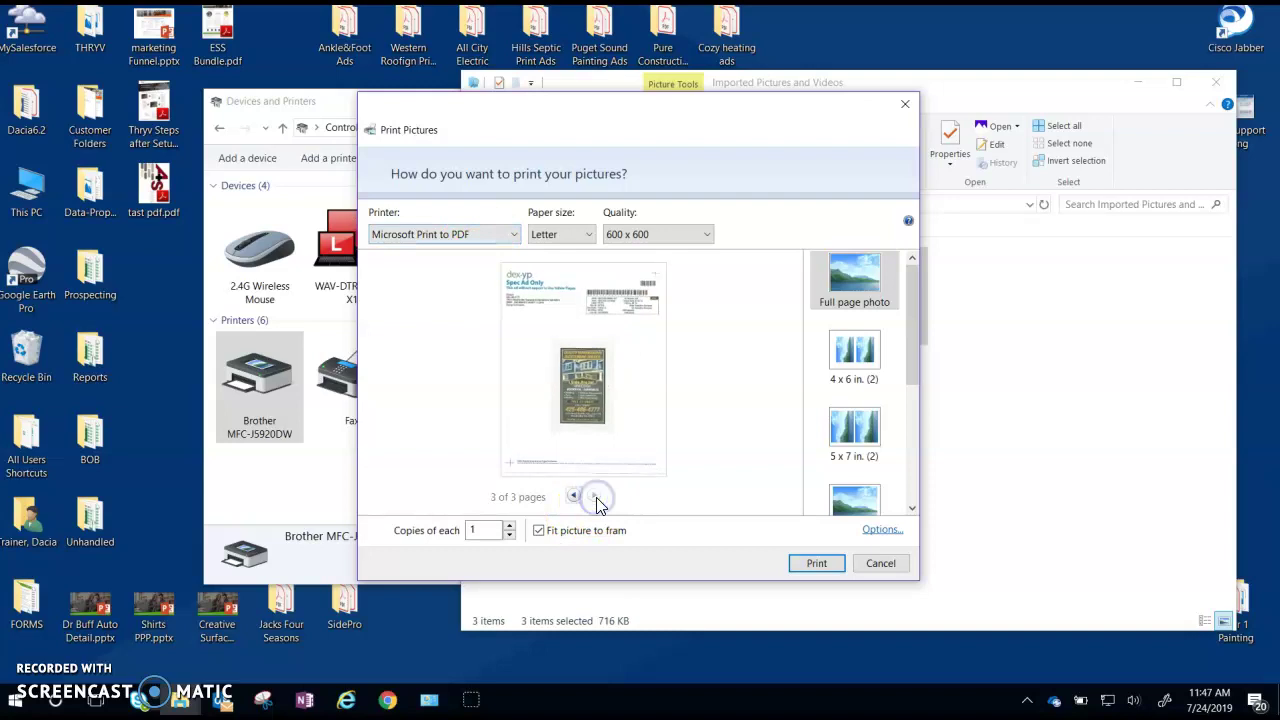
left_click(575, 497)
left_click(575, 497)
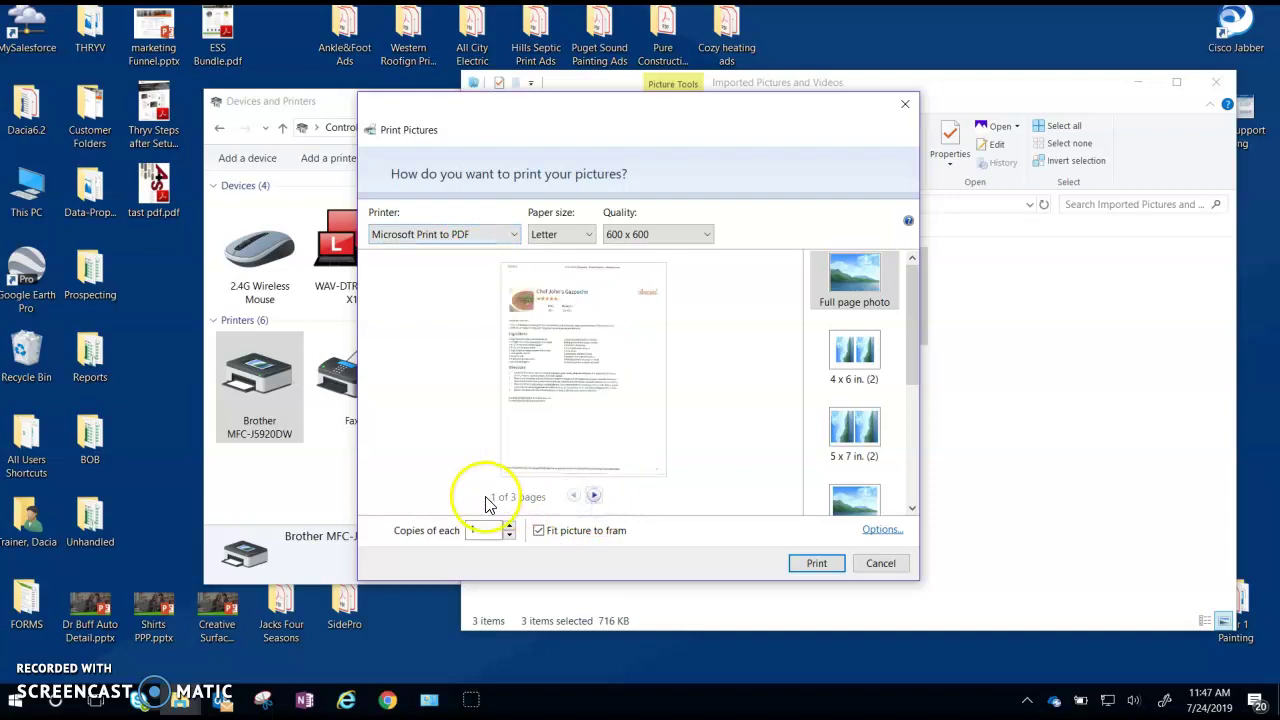
- Print the three images with Microsoft Print to PDF, saving the output on the Desktop as File Name
left_click(465, 236)
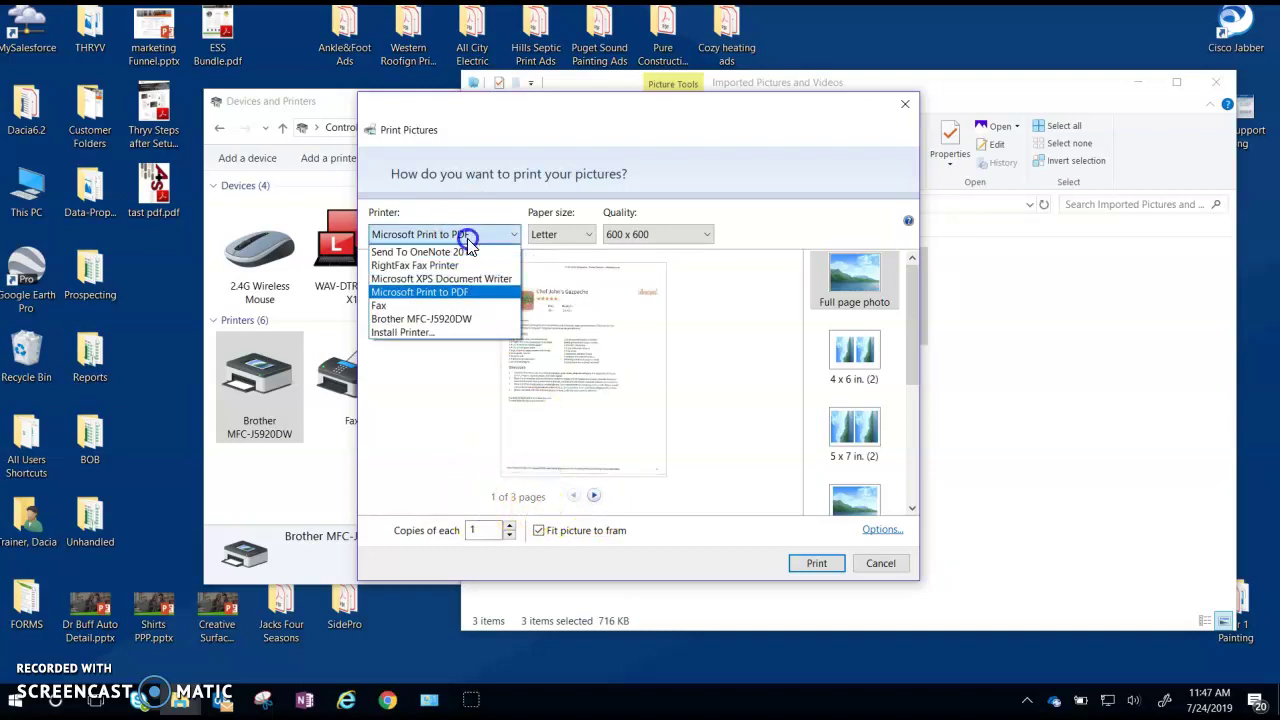
left_click(408, 296)
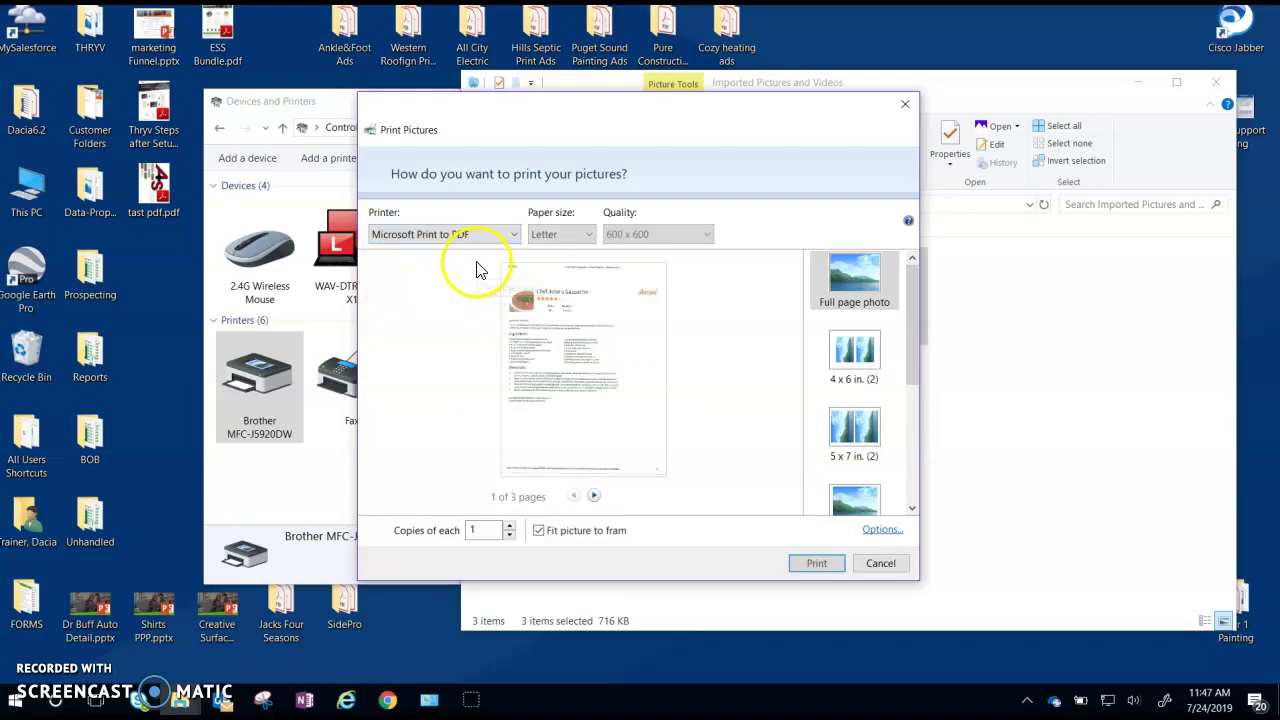
left_click(818, 563)
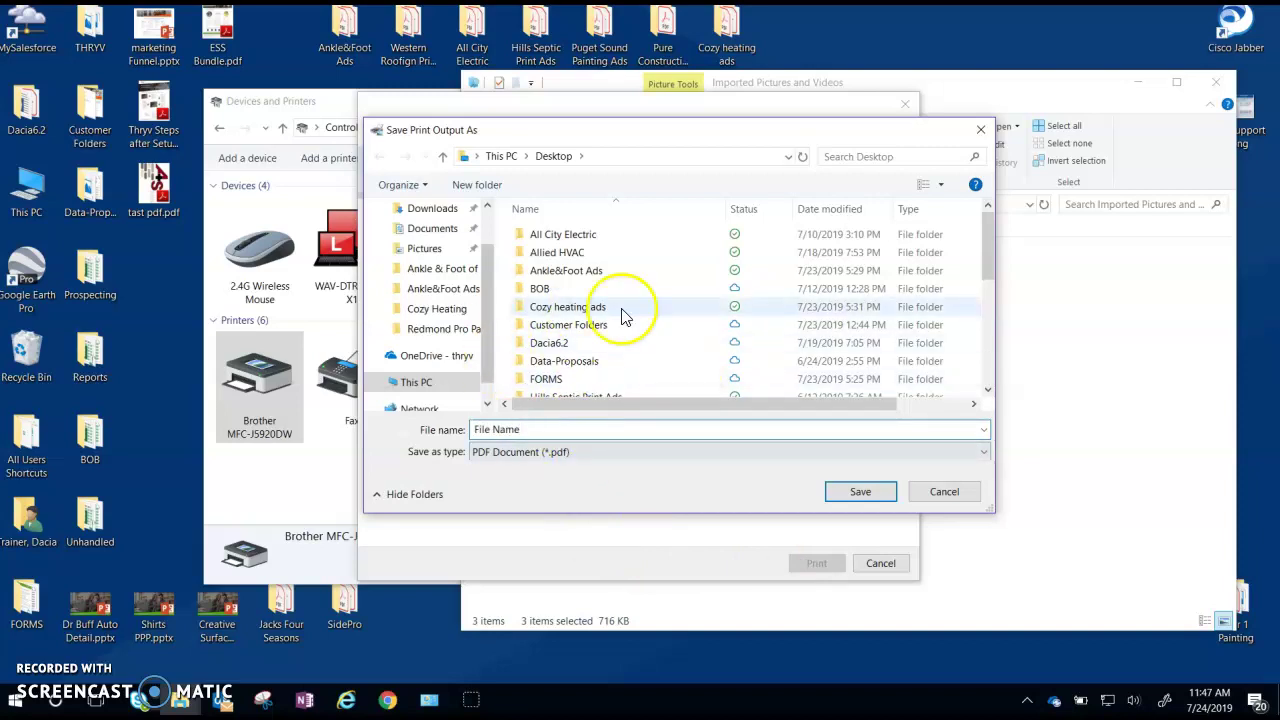
left_click(855, 500)
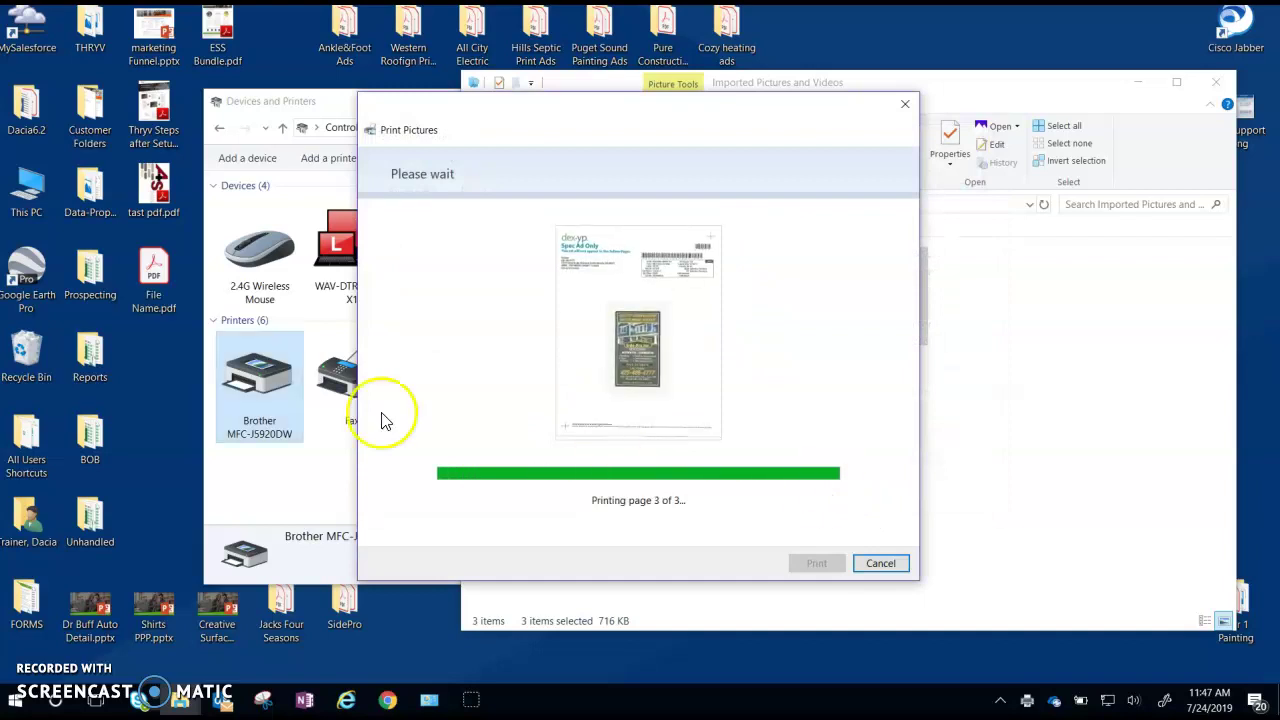
- Open File Name.pdf from the desktop, look through its pages and close it
double_click(160, 285)
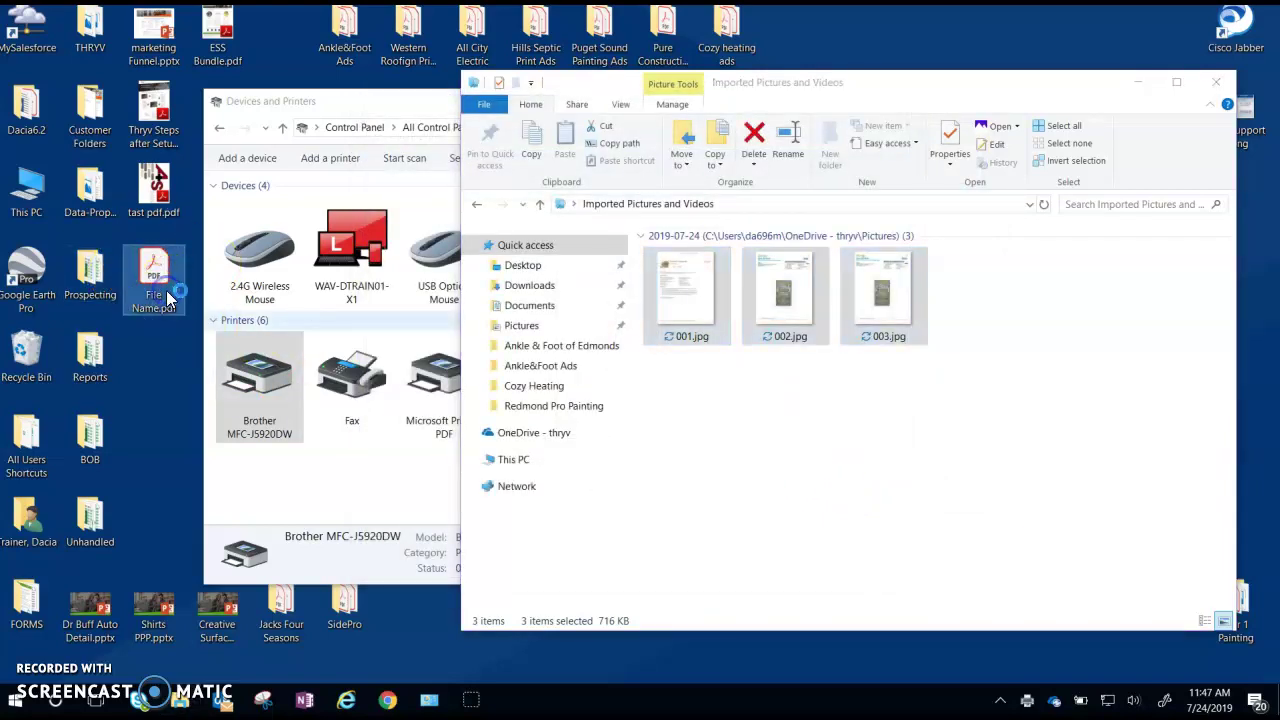
scroll(459, 341, "down", 15)
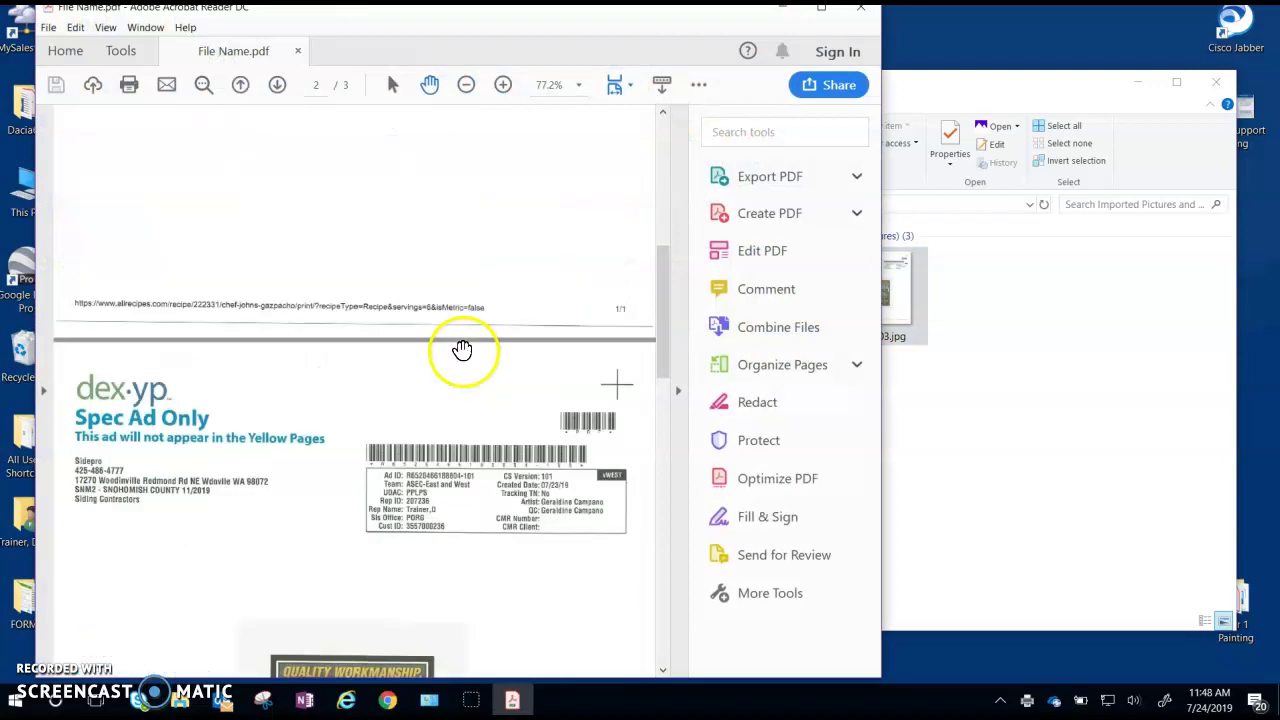
scroll(453, 371, "up", 15)
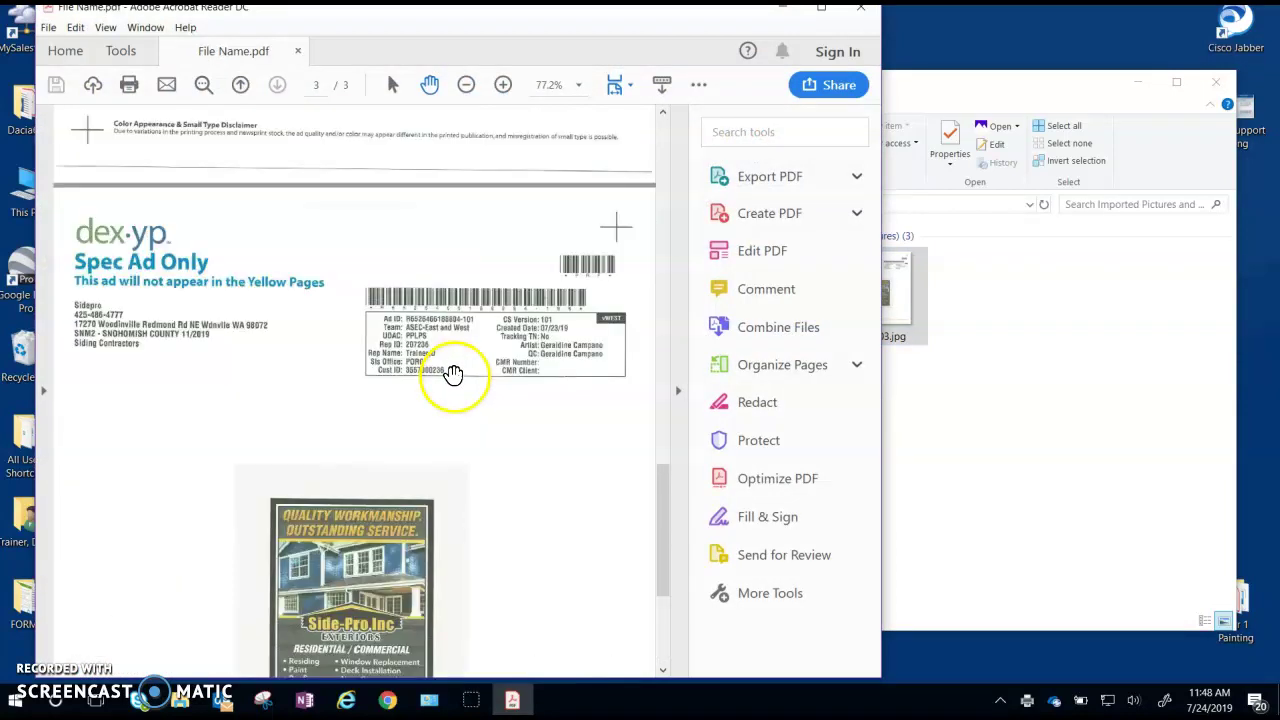
left_click(861, 9)
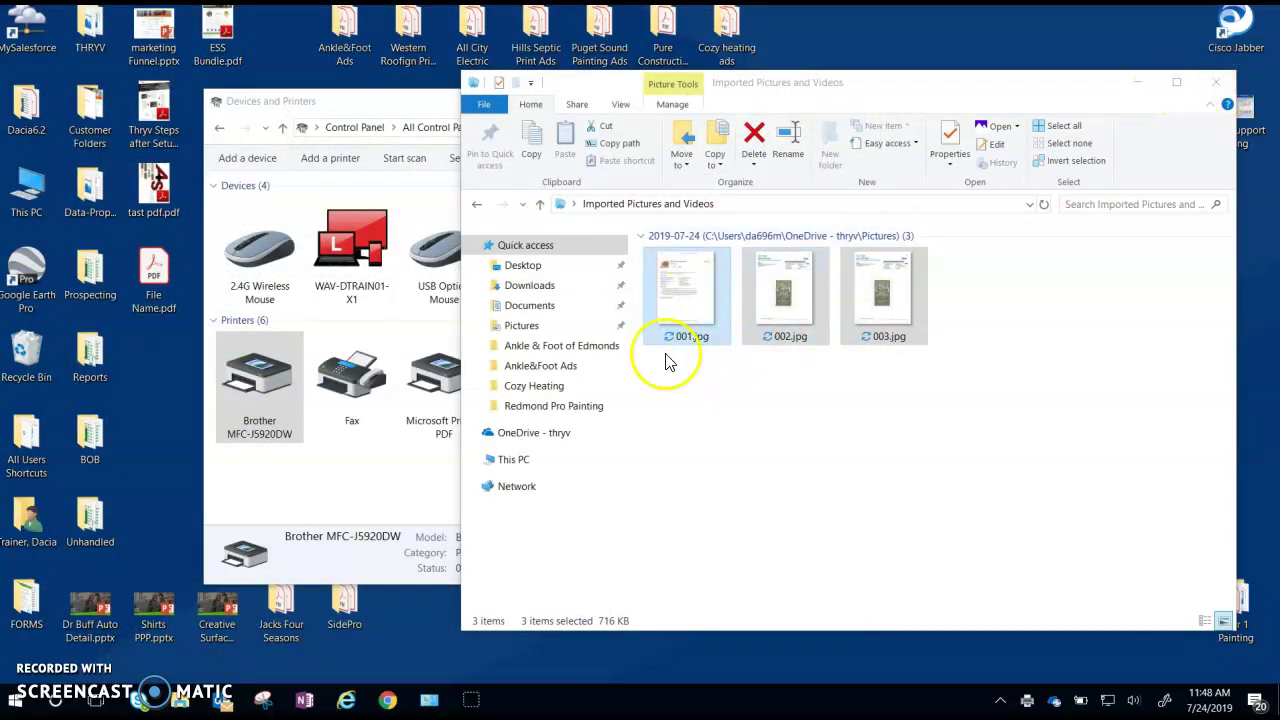
- Close the imported pictures and printer windows, and open the A+ Salazar Masonry folder inside Customer Folders
left_click(1213, 88)
left_click(1124, 102)
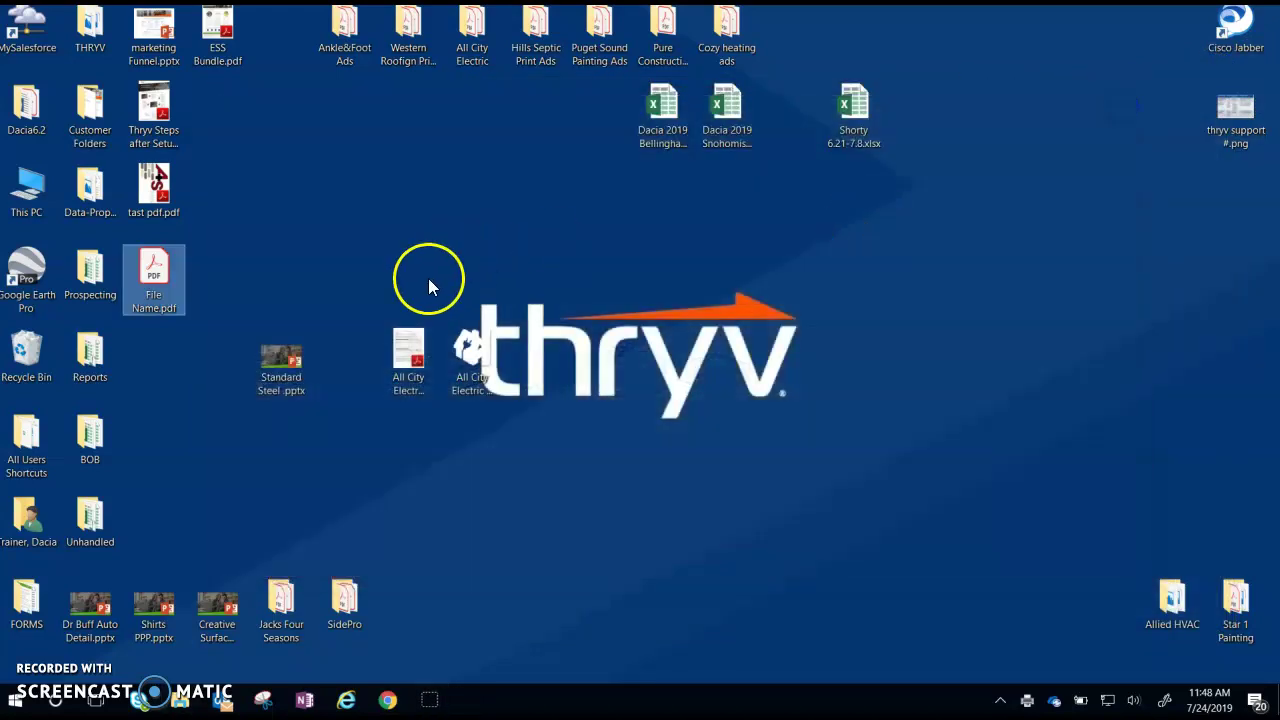
double_click(100, 138)
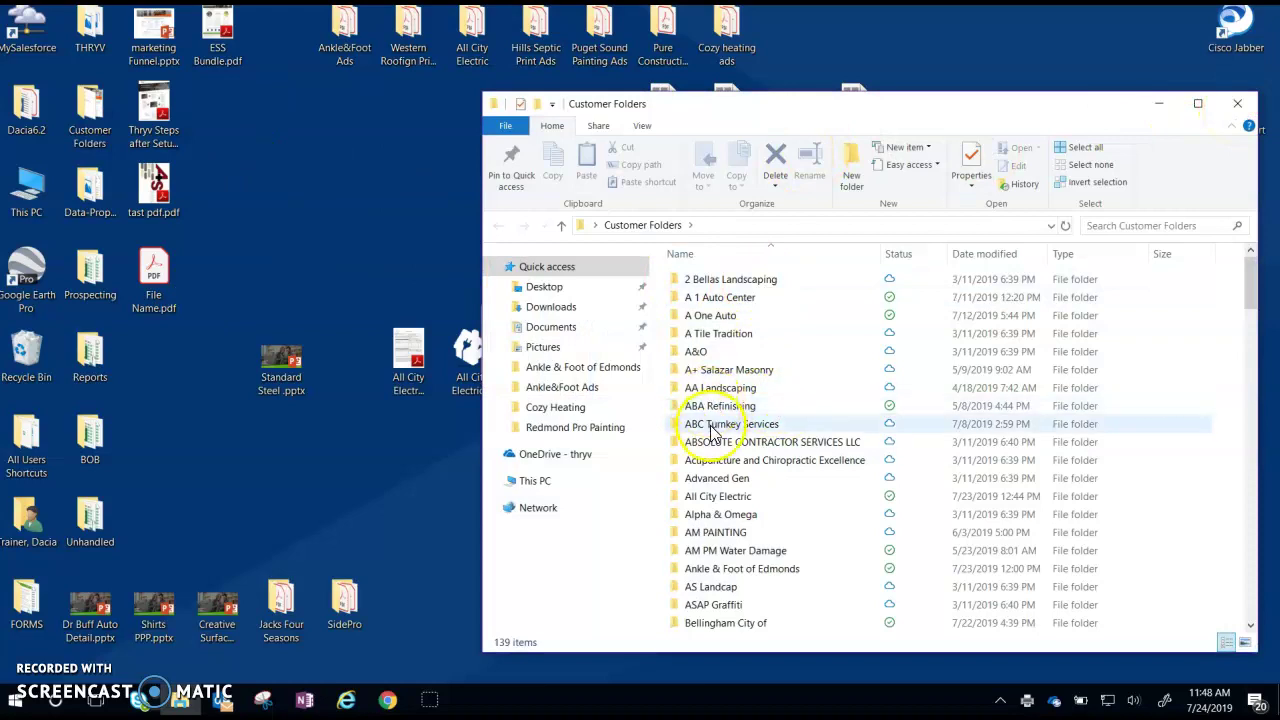
double_click(722, 369)
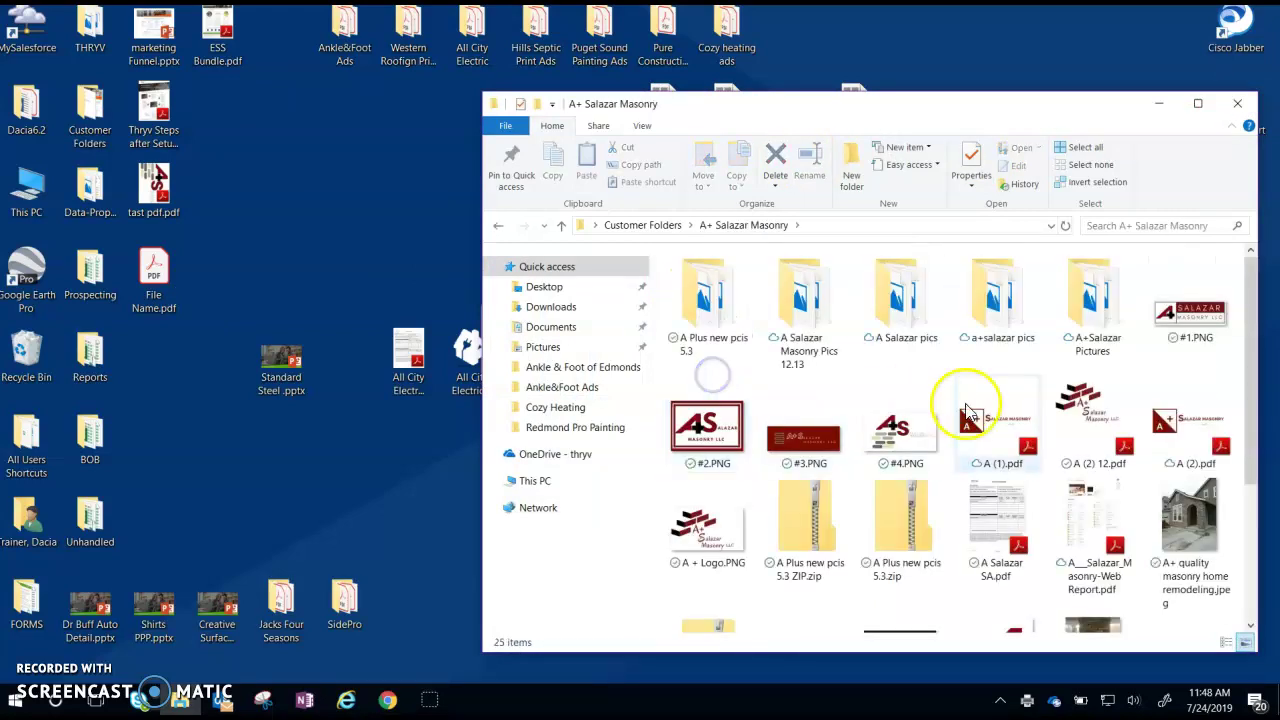
- Print #1.PNG through #4.PNG together with Microsoft Print to PDF, saving to the Desktop as sample file PDF
left_click(706, 440)
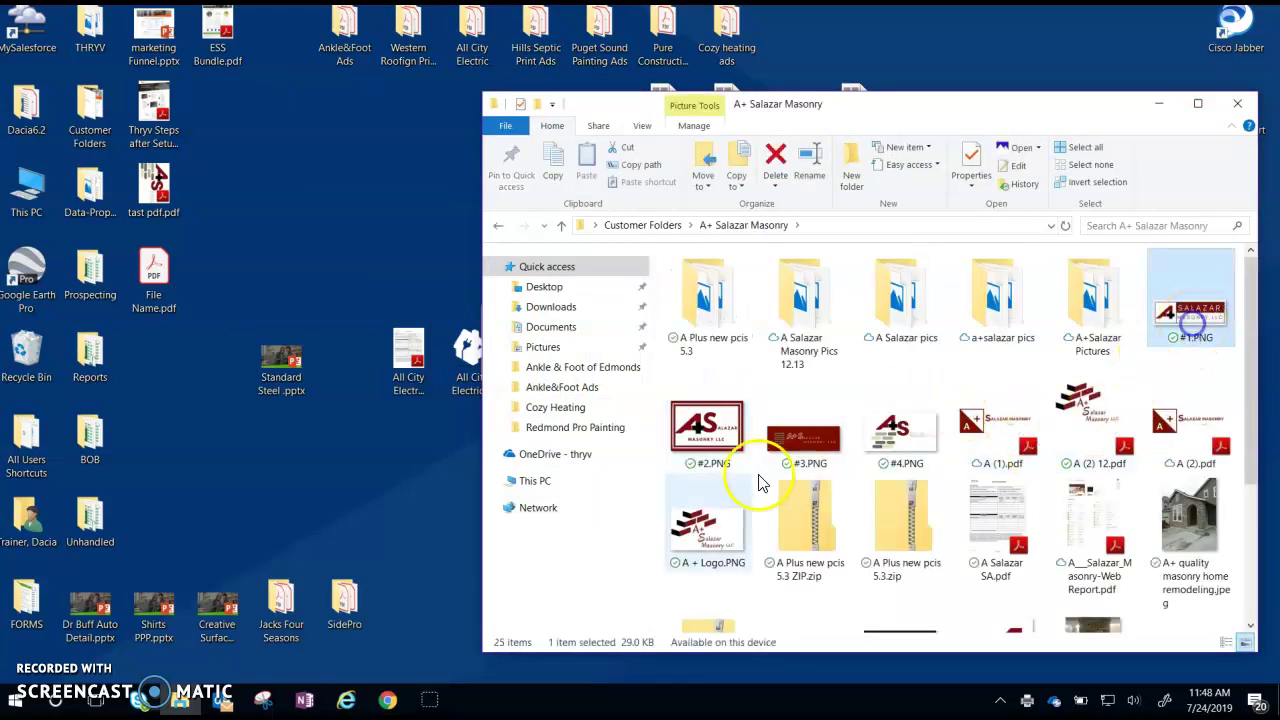
left_click(761, 462)
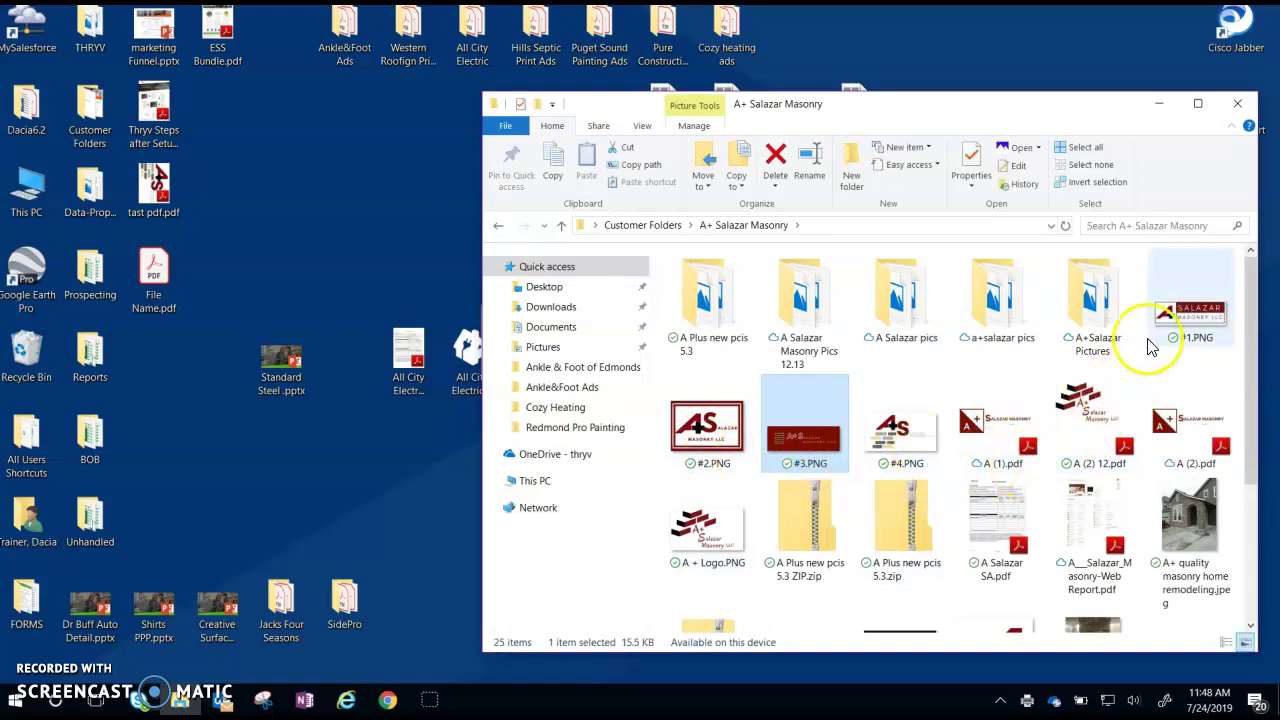
left_click(1188, 318)
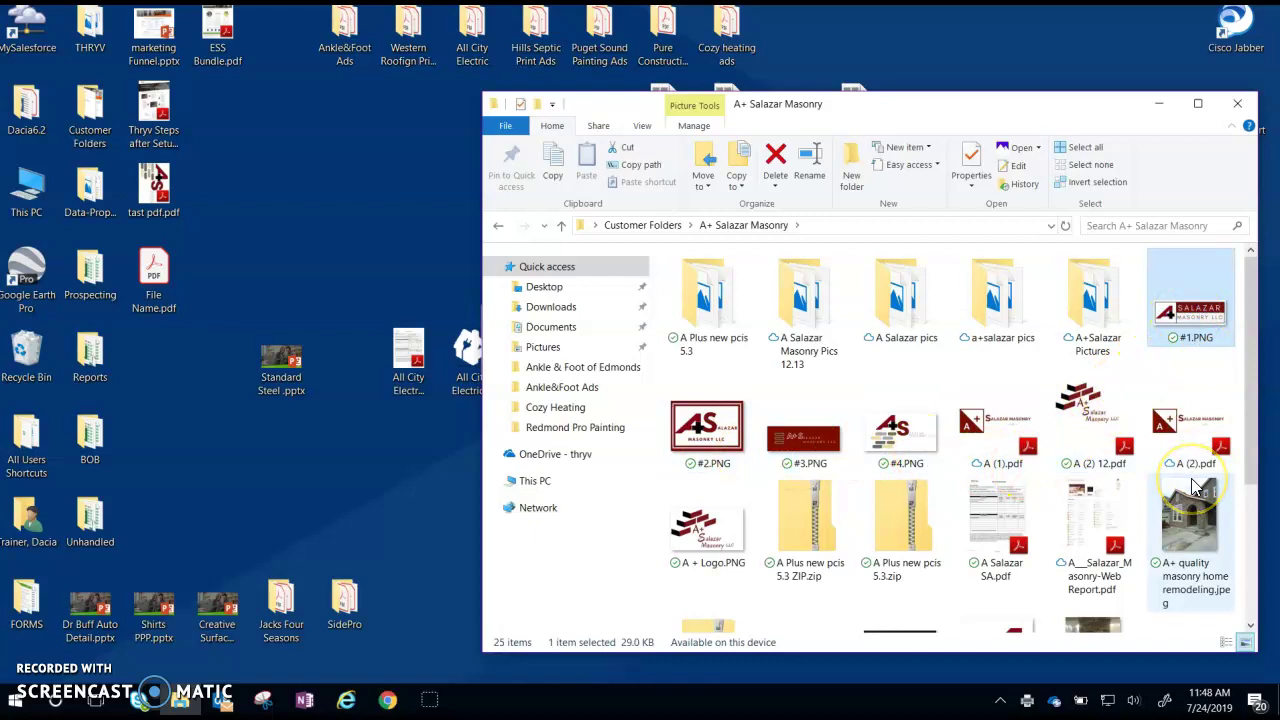
key("shift+Right")
key("shift+Right")
key("shift+Right")
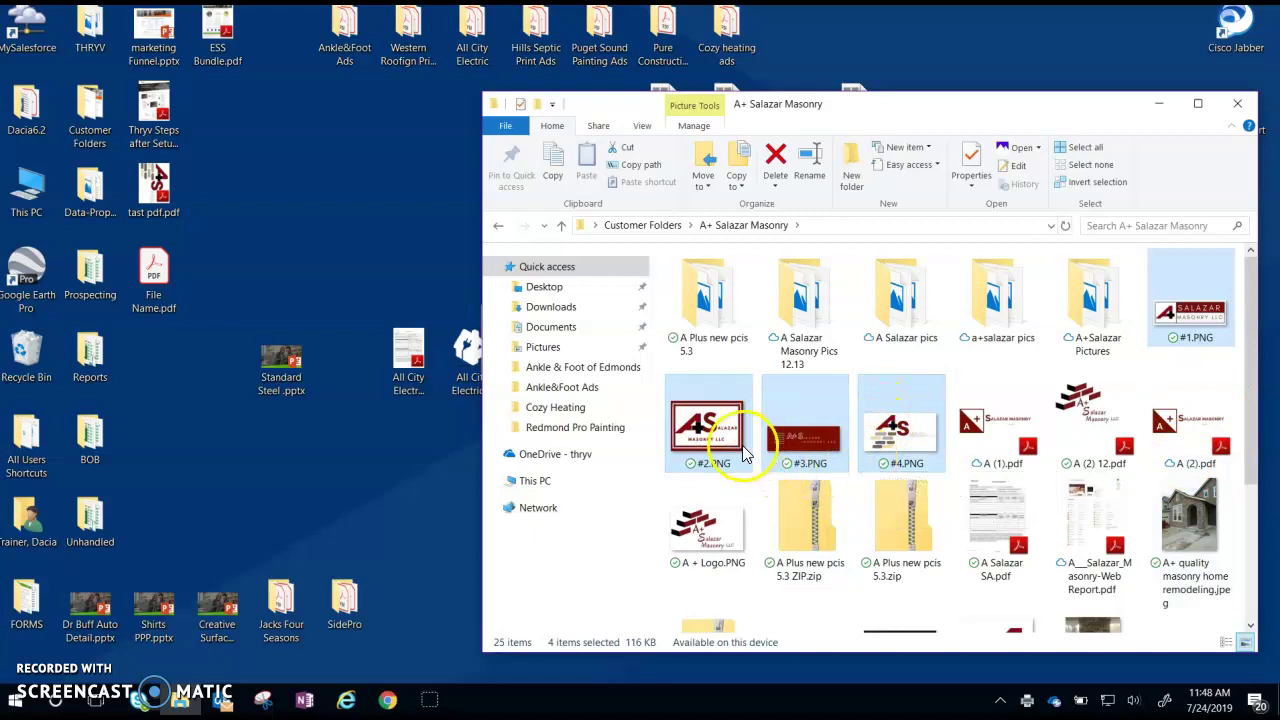
right_click(710, 440)
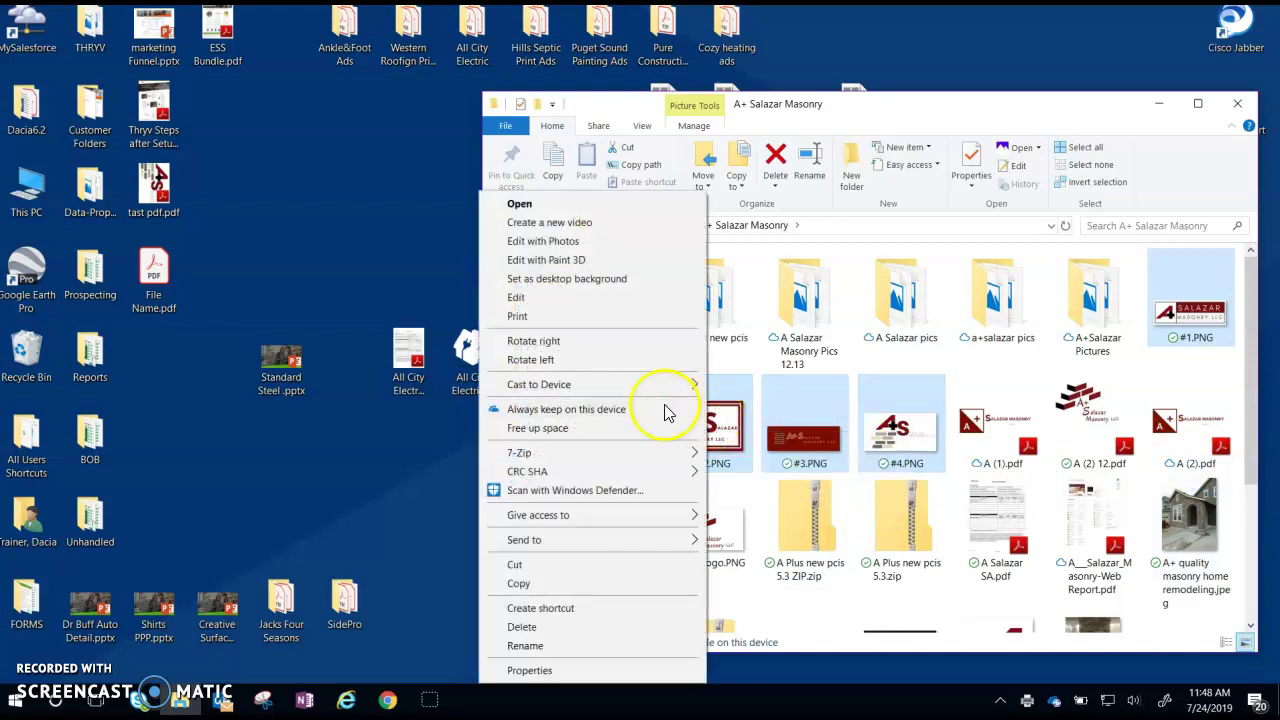
left_click(527, 320)
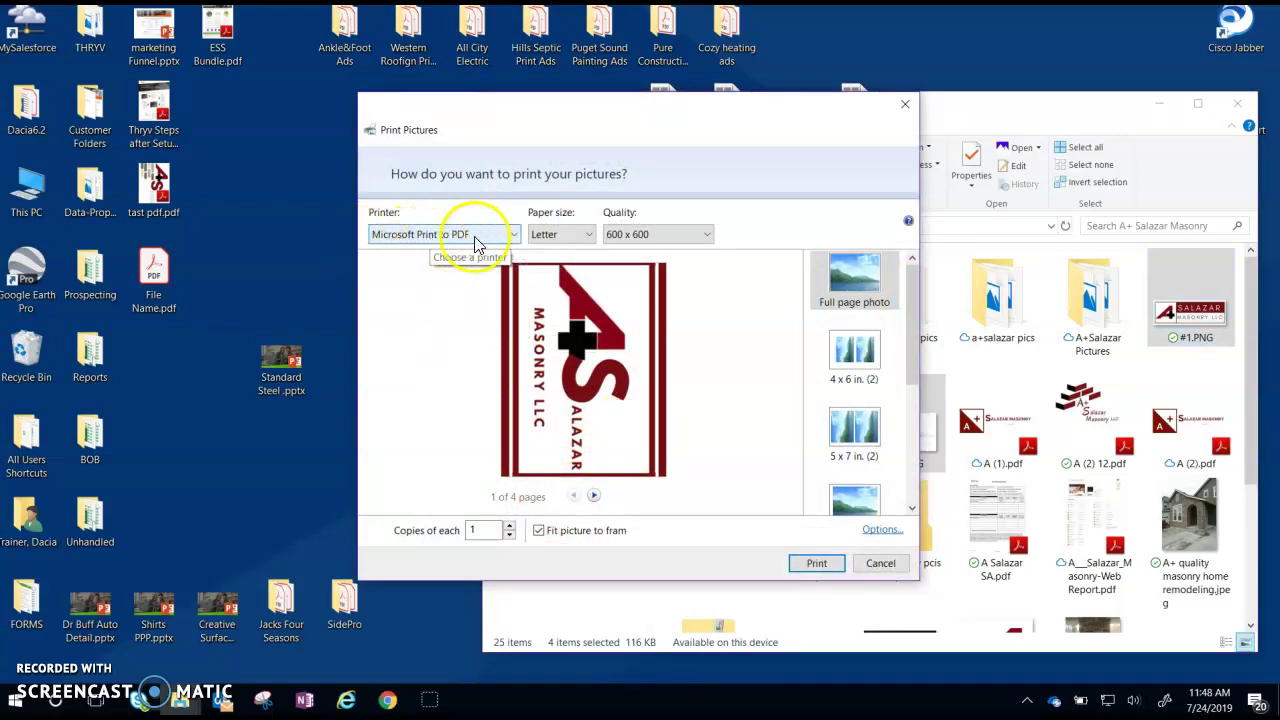
left_click(816, 565)
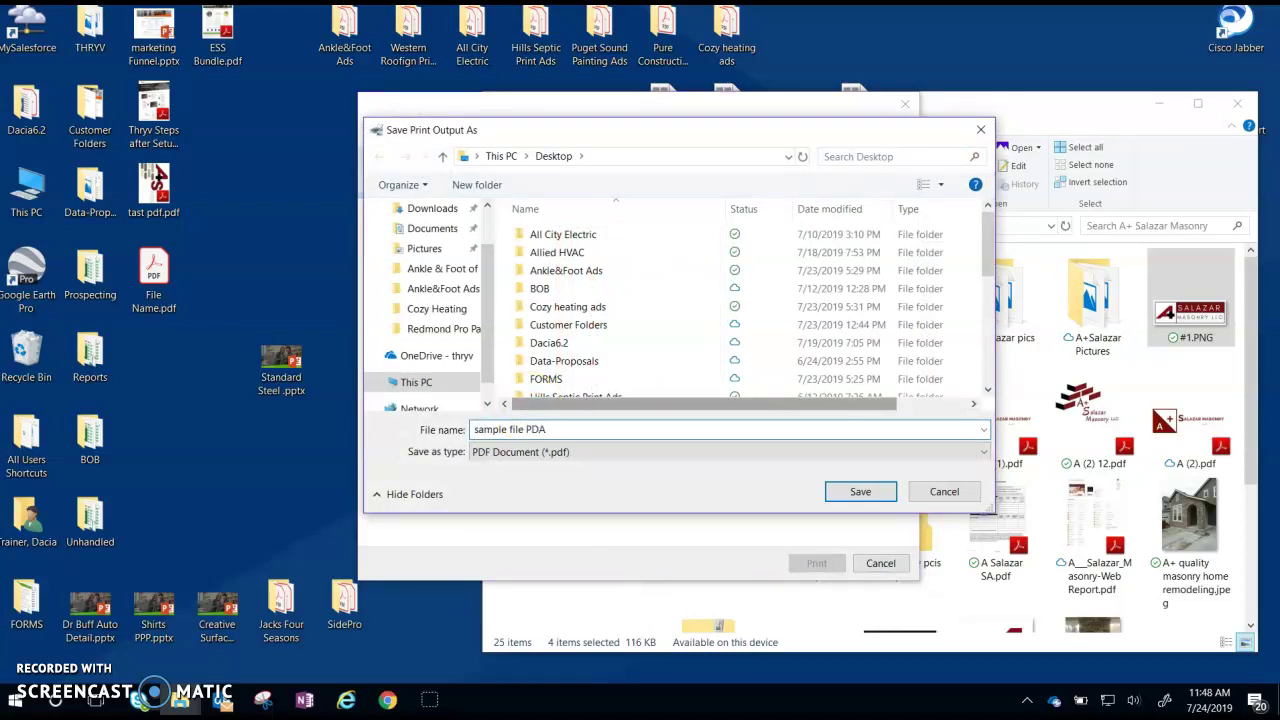
left_click(852, 491)
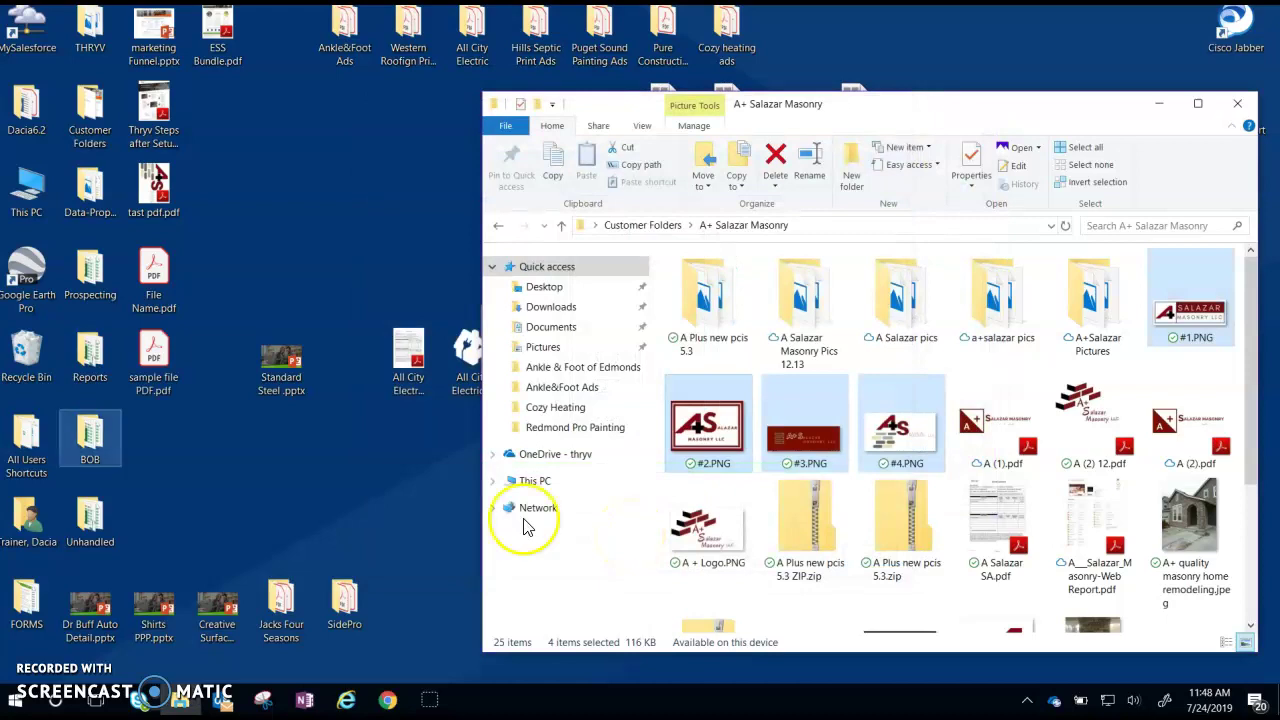
- Open sample file PDF.pdf from the desktop and look through all its pages
double_click(153, 365)
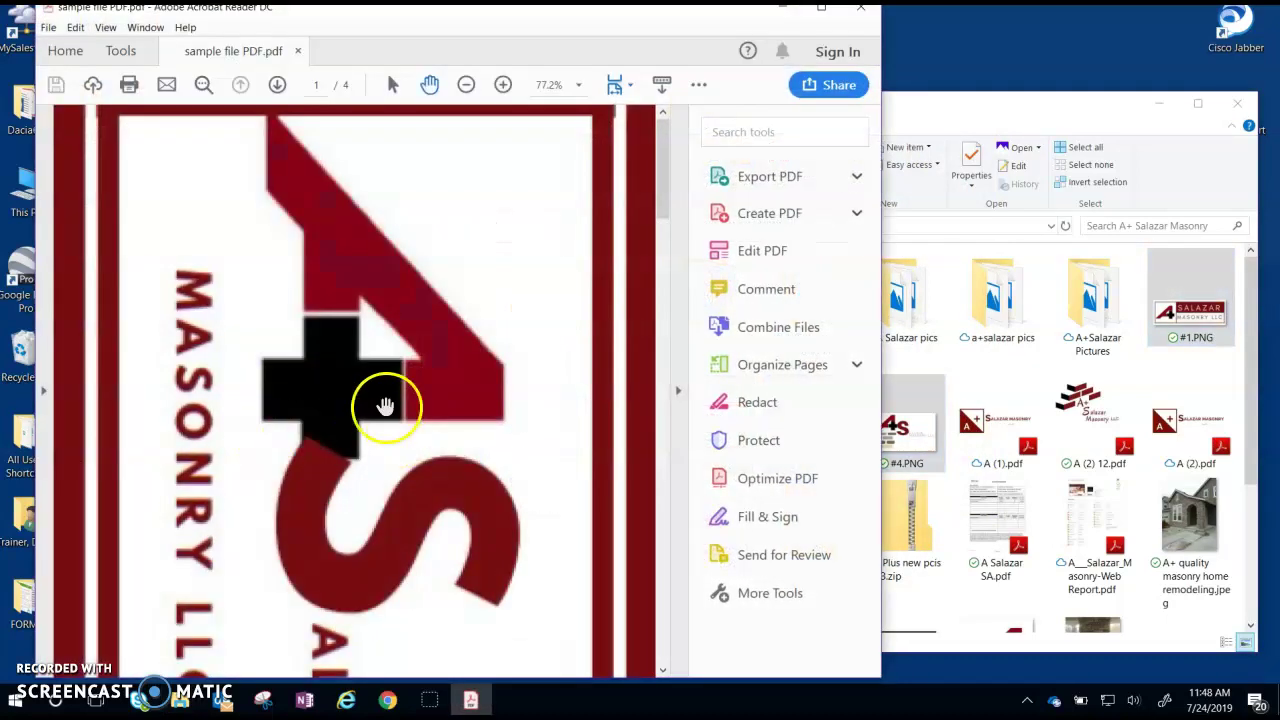
scroll(395, 410, "down", 15)
scroll(386, 390, "down", 10)
left_click(386, 400)
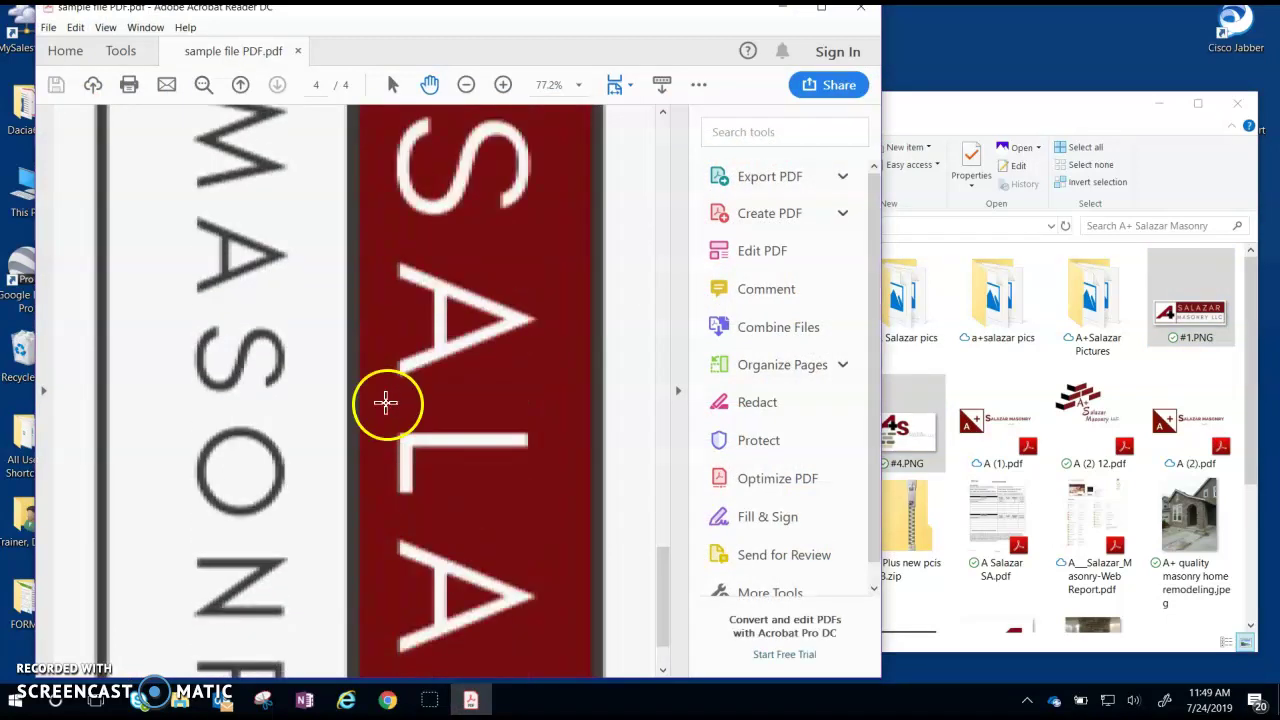
scroll(390, 415, "up", 12)
scroll(399, 437, "up", 5)
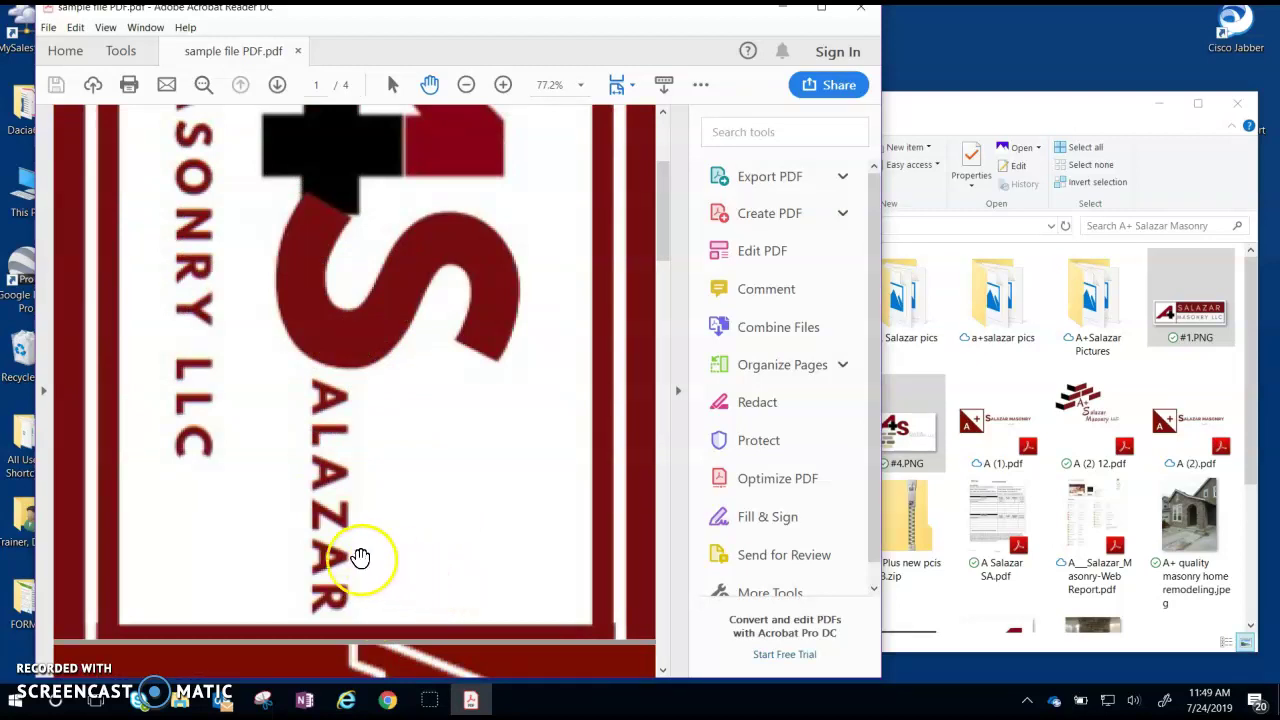
scroll(348, 532, "up", 3)
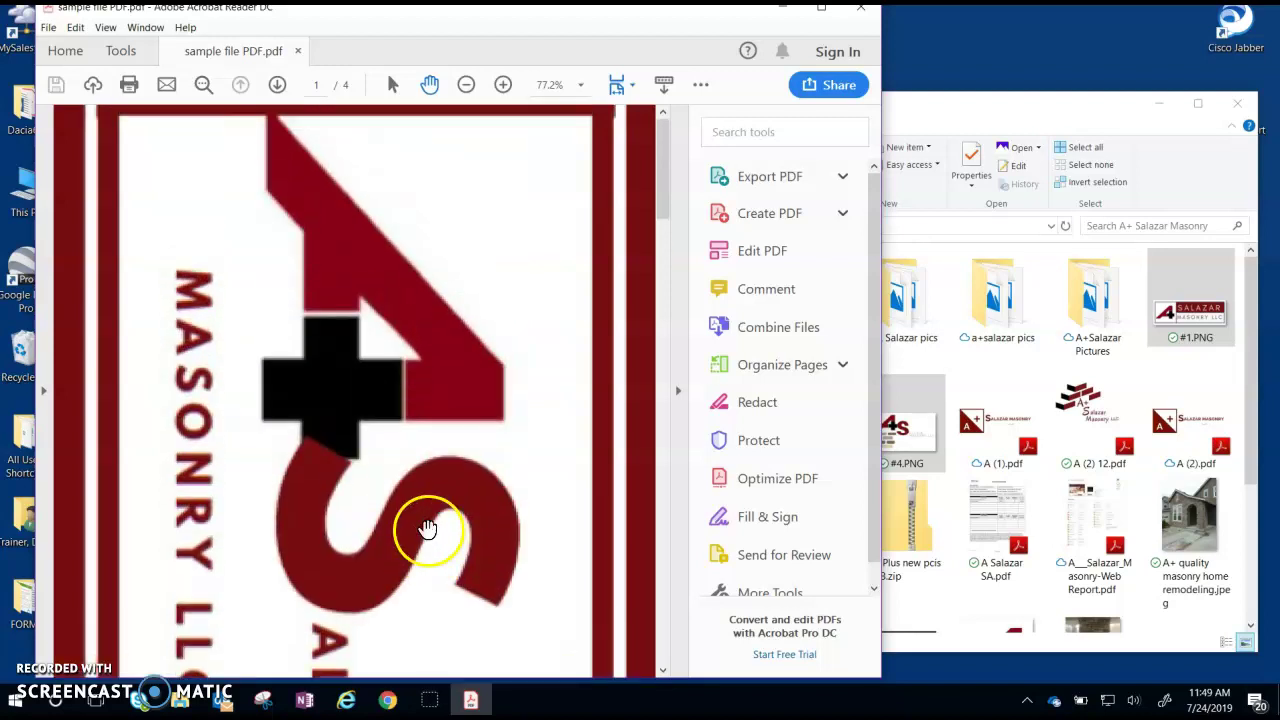